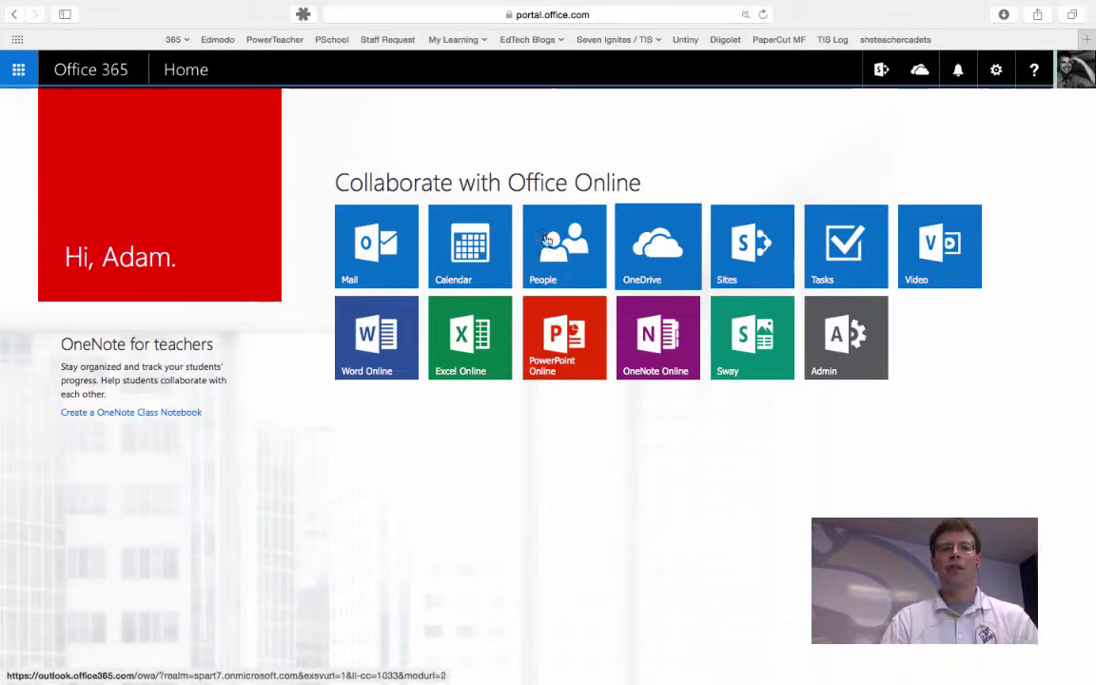
Step: Switch to OneDrive and create a folder named CP World Geography among the files
{"action": "left_click", "coordinate": [16, 75]}
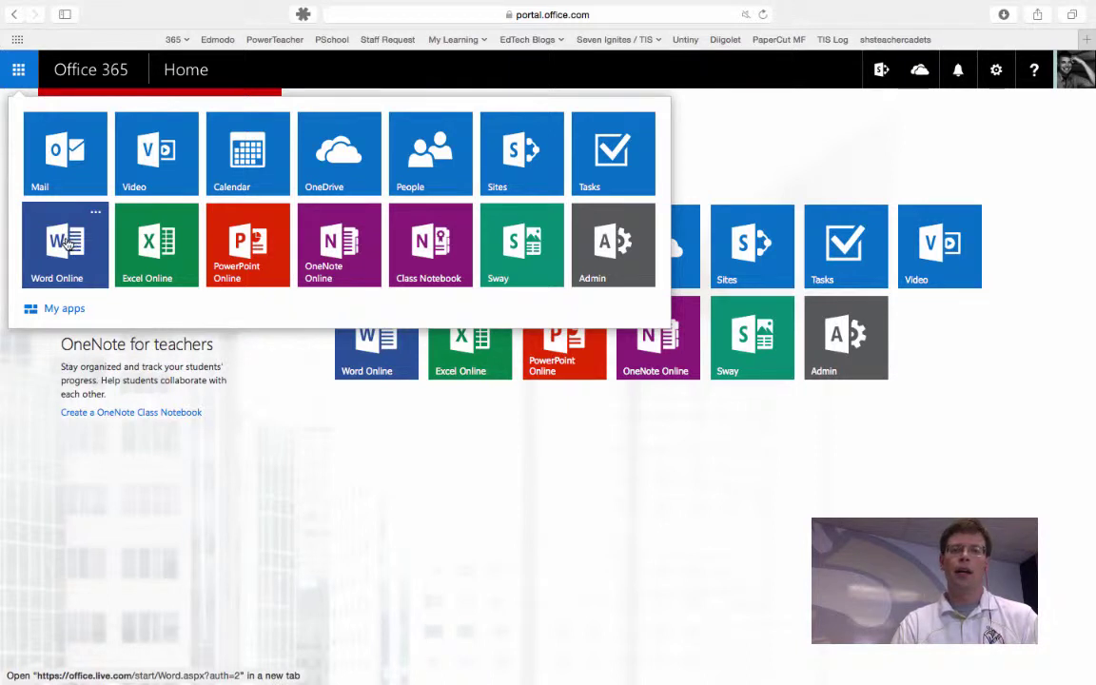
{"action": "left_click", "coordinate": [319, 162]}
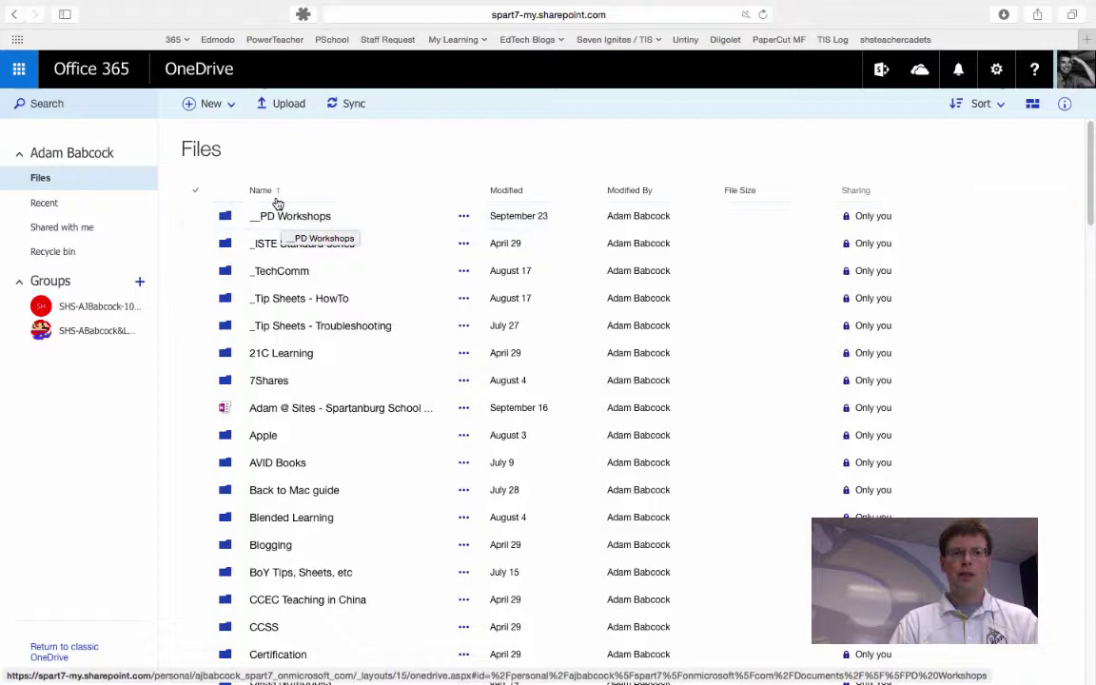
{"action": "left_click", "coordinate": [231, 105]}
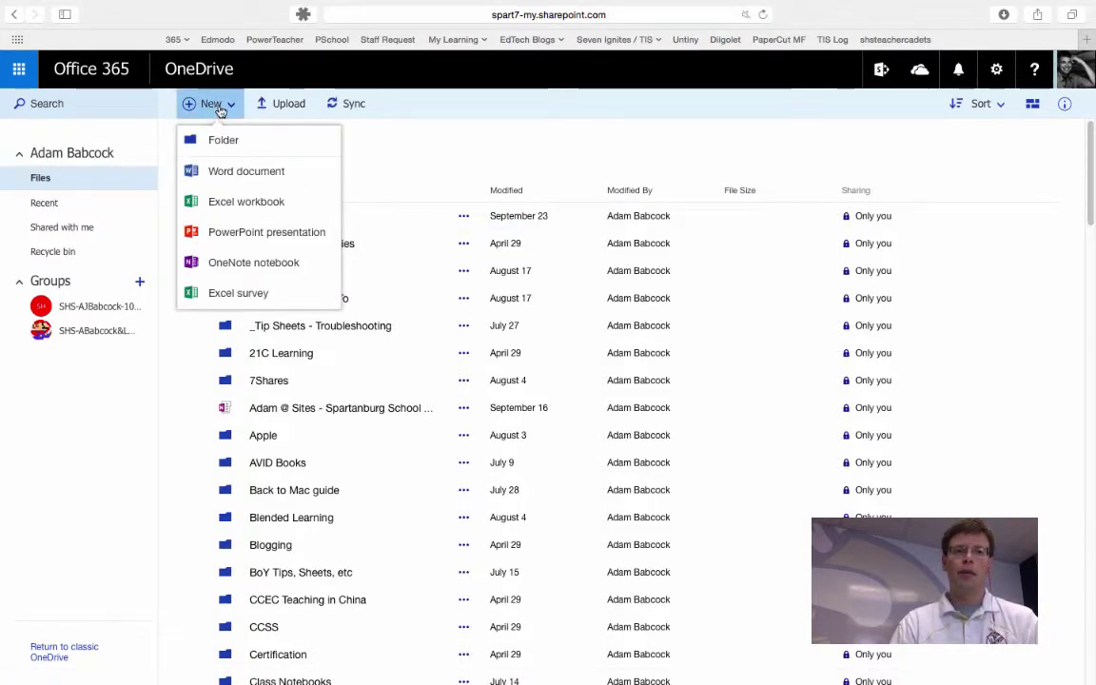
{"action": "left_click", "coordinate": [266, 140]}
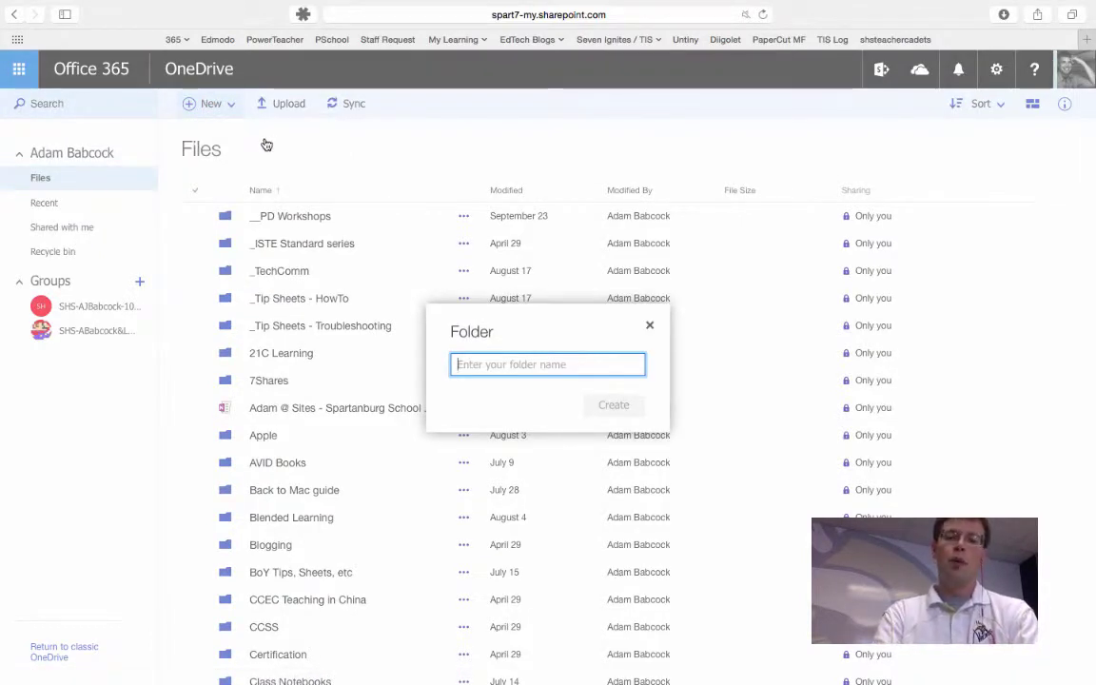
{"action": "type", "text": "CP World Geography"}
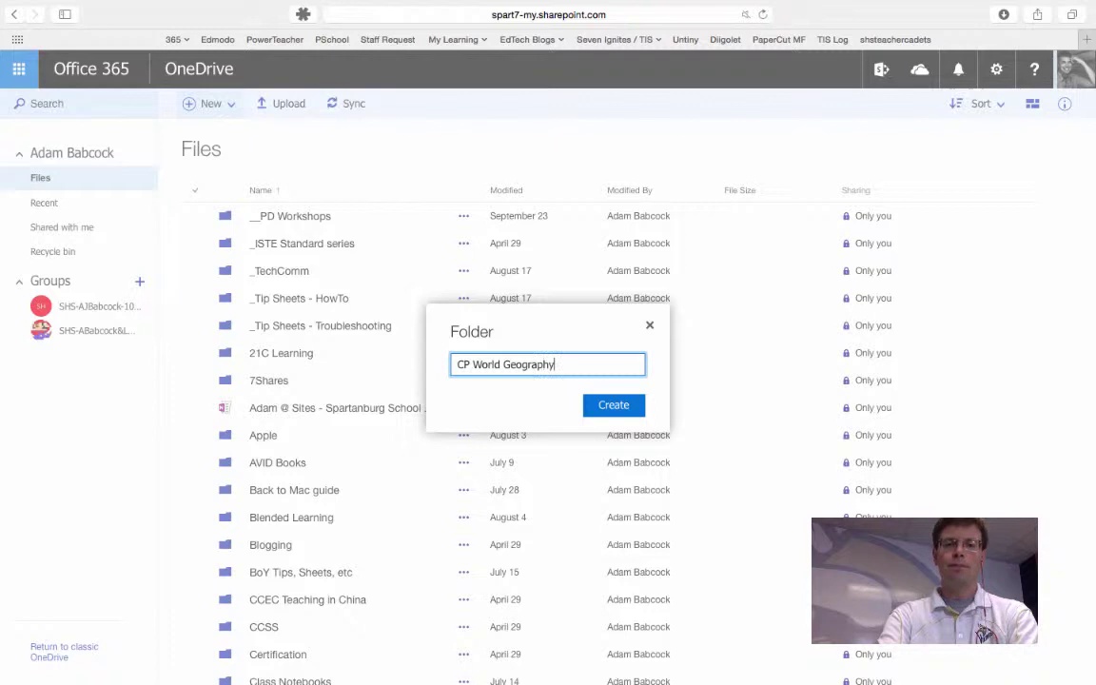
{"action": "left_click", "coordinate": [606, 409]}
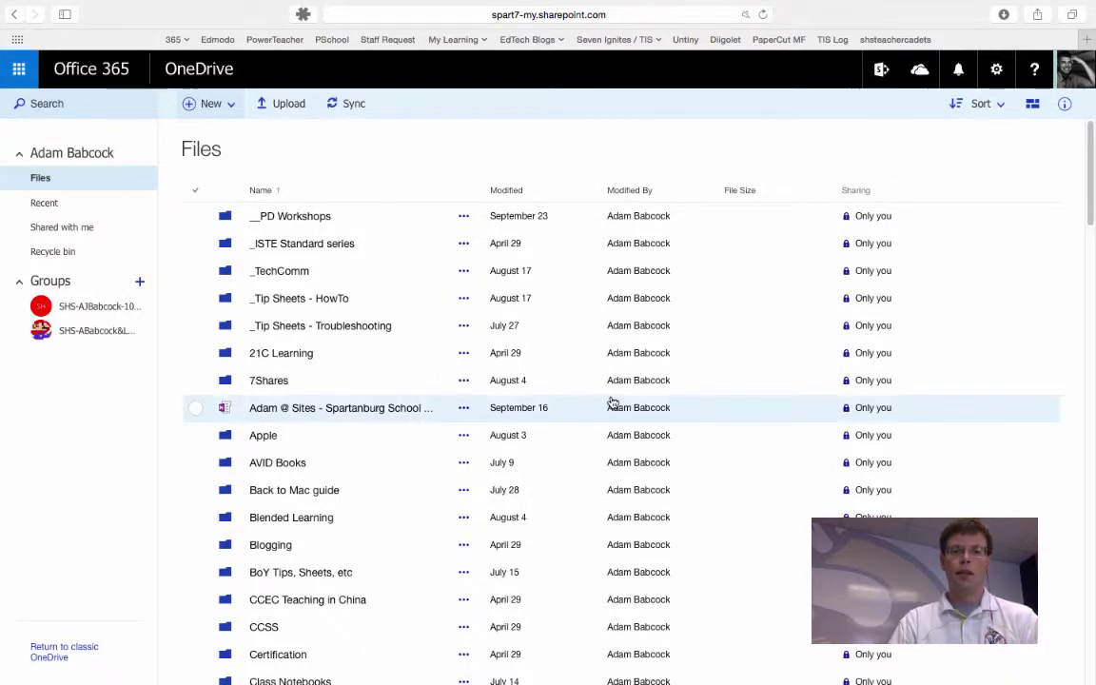
Step: Select the CP World Geography folder in the file list and open its sharing settings
{"action": "scroll", "coordinate": [597, 421], "scroll_direction": "down", "scroll_amount": 10}
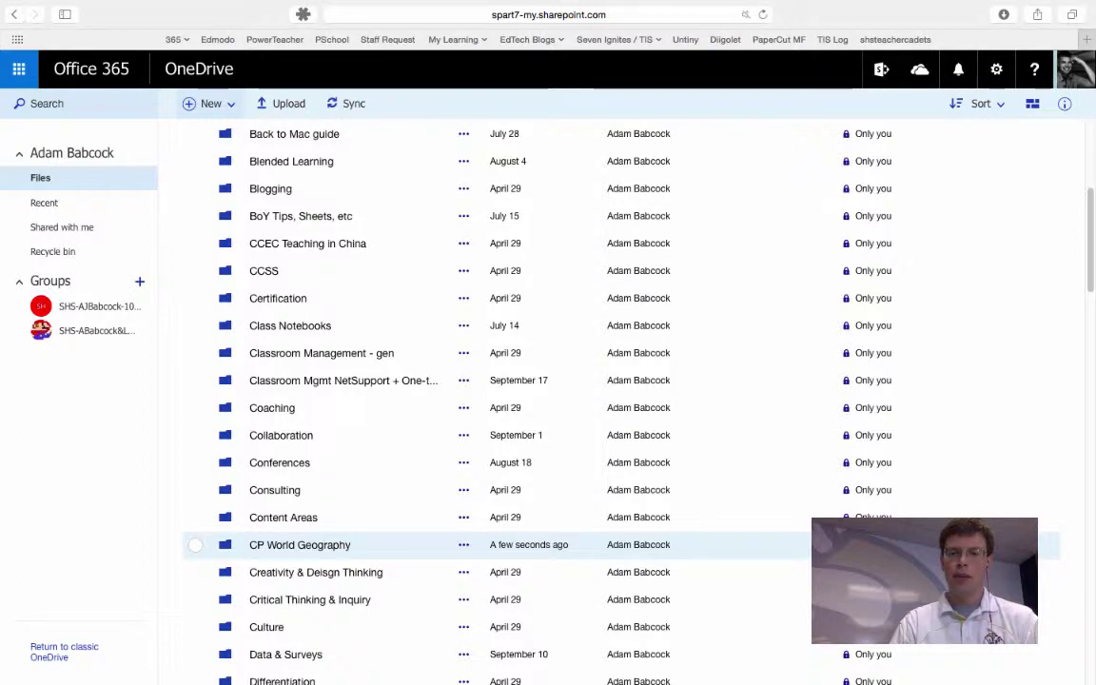
{"action": "scroll", "coordinate": [618, 399], "scroll_direction": "up", "scroll_amount": 3}
{"action": "scroll", "coordinate": [892, 397], "scroll_direction": "up", "scroll_amount": 3}
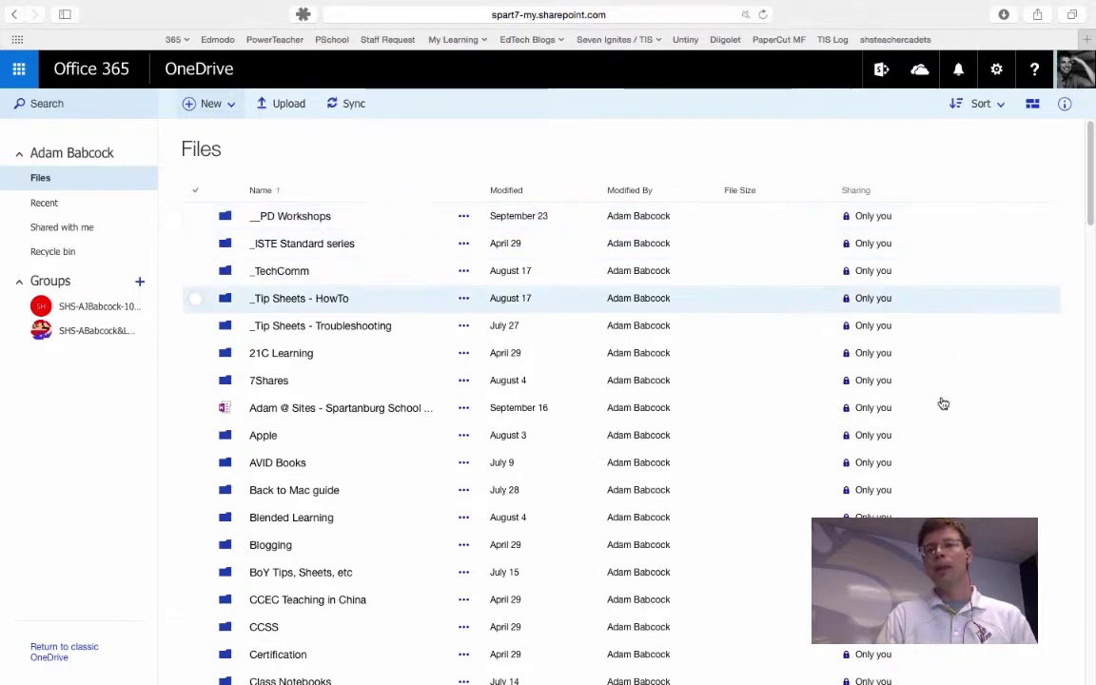
{"action": "scroll", "coordinate": [957, 495], "scroll_direction": "down", "scroll_amount": 5}
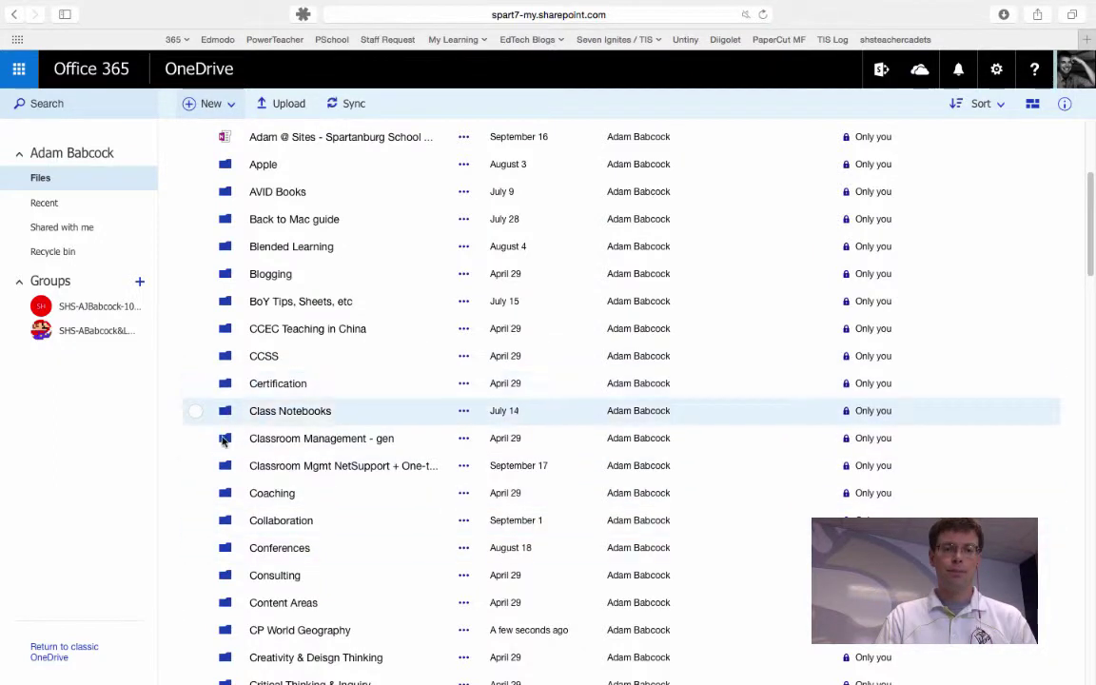
{"action": "scroll", "coordinate": [285, 475], "scroll_direction": "down", "scroll_amount": 1}
{"action": "left_click", "coordinate": [195, 589]}
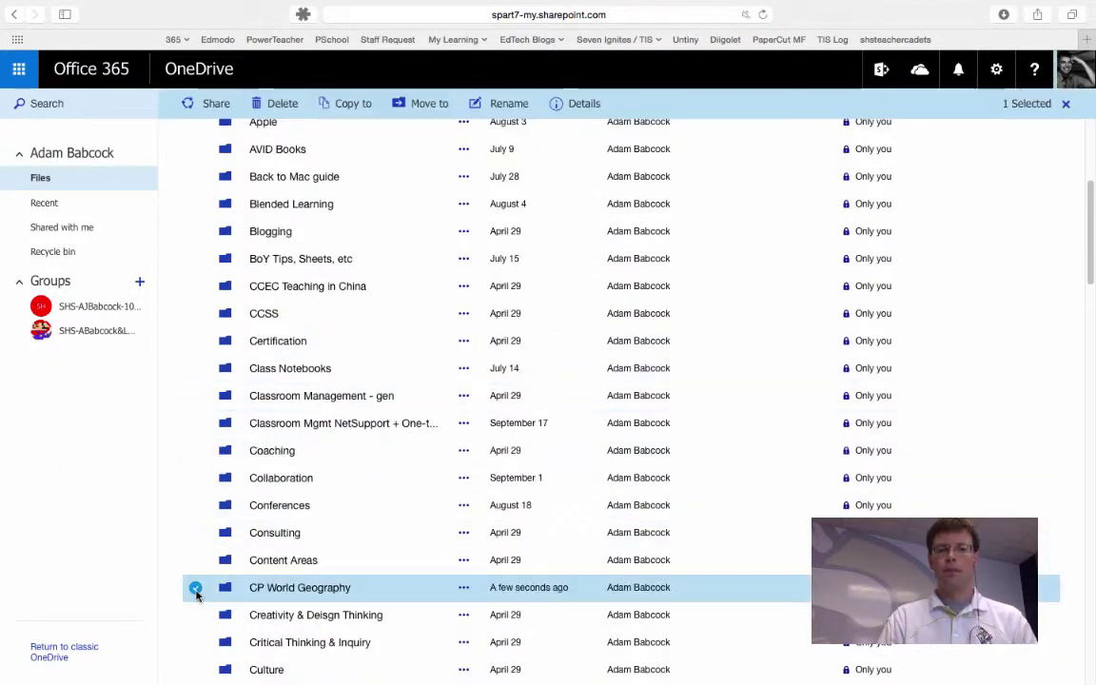
{"action": "left_click", "coordinate": [209, 107]}
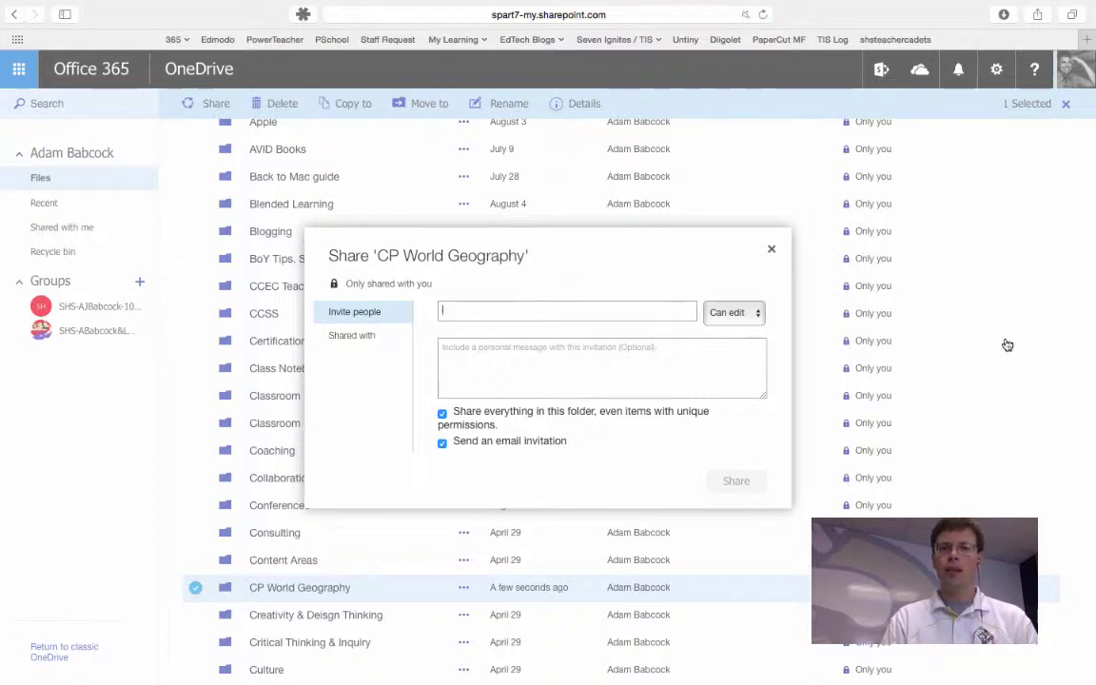
Step: Set the folder invitation's permission to Can view and add the Technology Support Specialist as recipient
{"action": "left_click", "coordinate": [751, 314]}
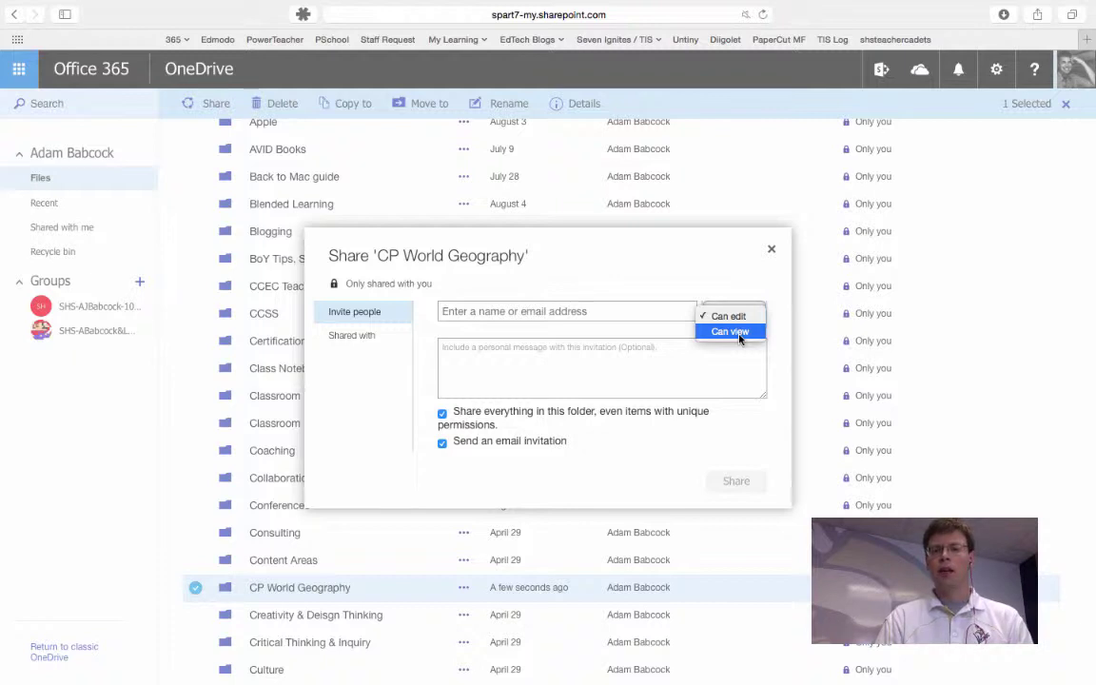
{"action": "left_click", "coordinate": [731, 332]}
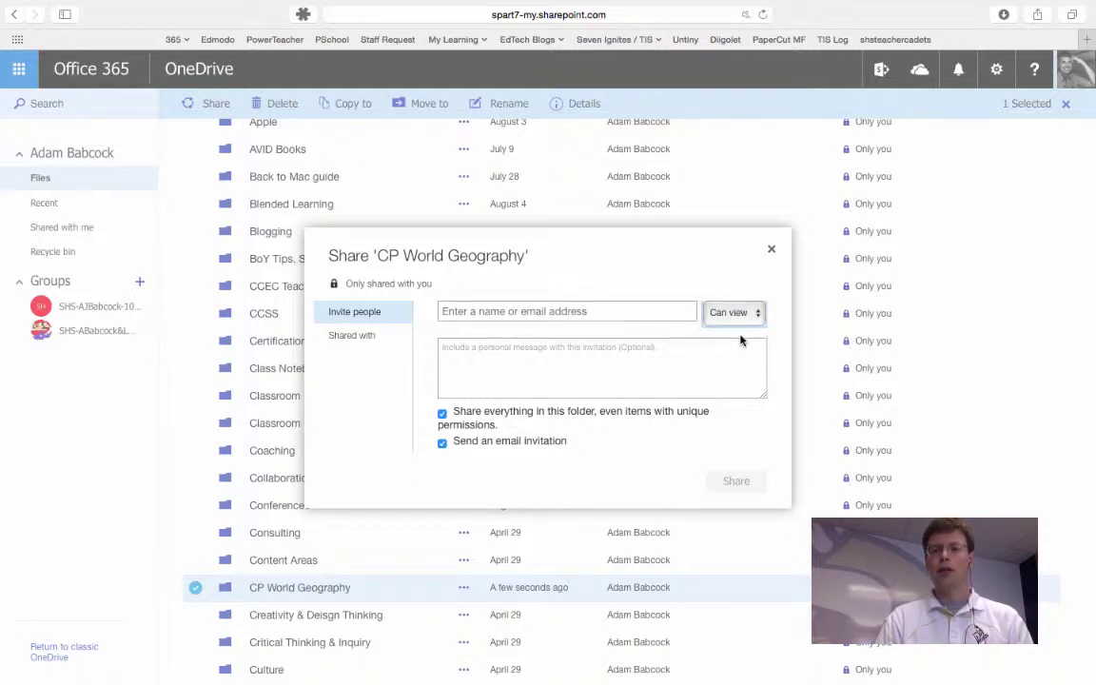
{"action": "left_click", "coordinate": [552, 313]}
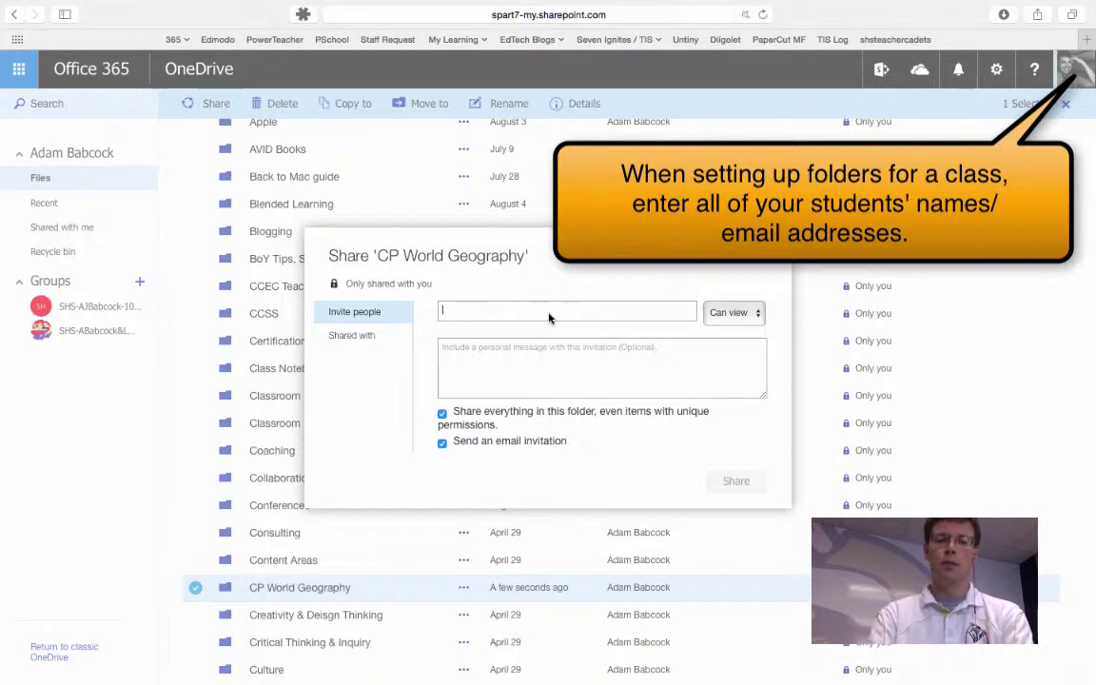
{"action": "type", "text": "kellie"}
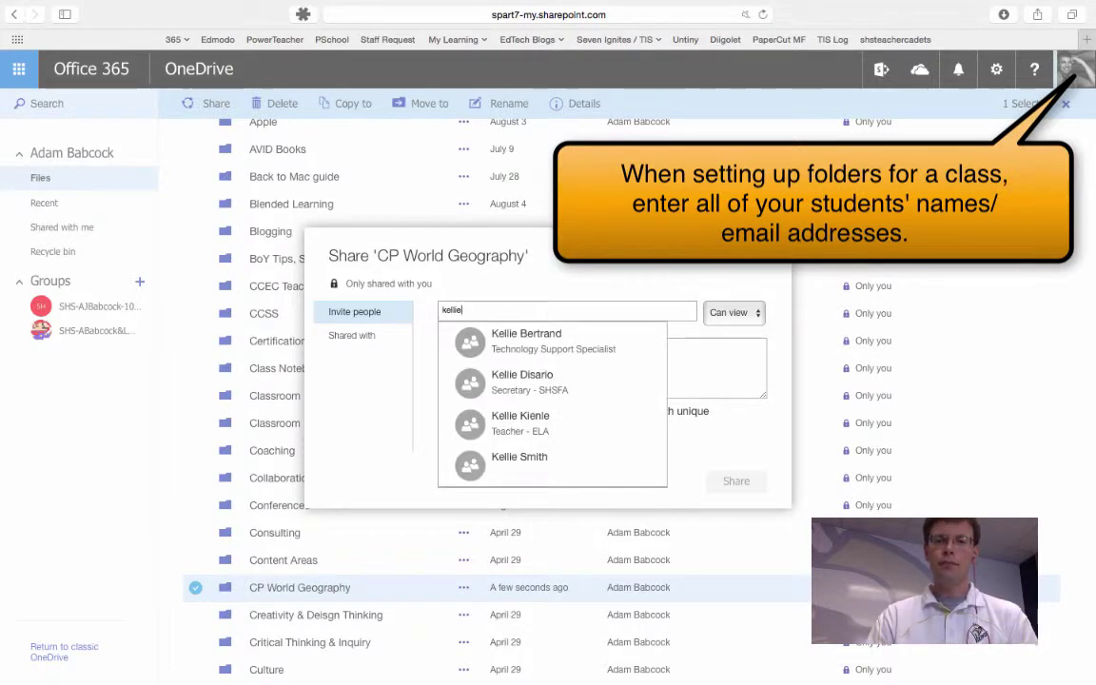
{"action": "left_click", "coordinate": [574, 338]}
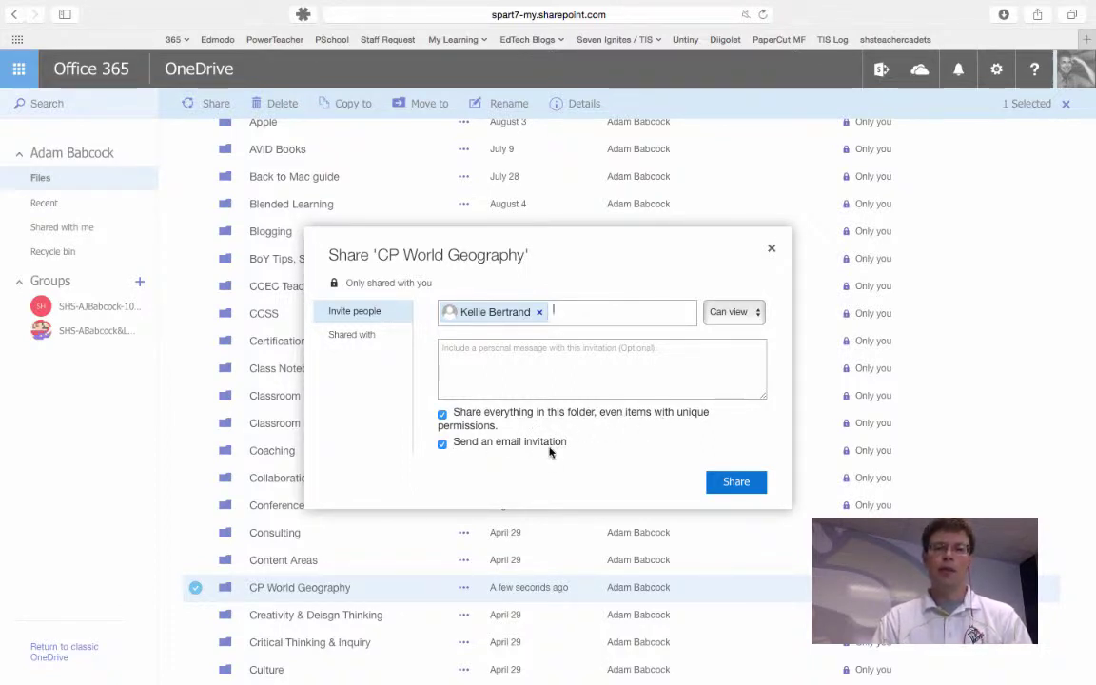
Step: Add the message "Click on the link below to get our World Geography resources!" and share the folder
{"action": "left_click", "coordinate": [595, 360]}
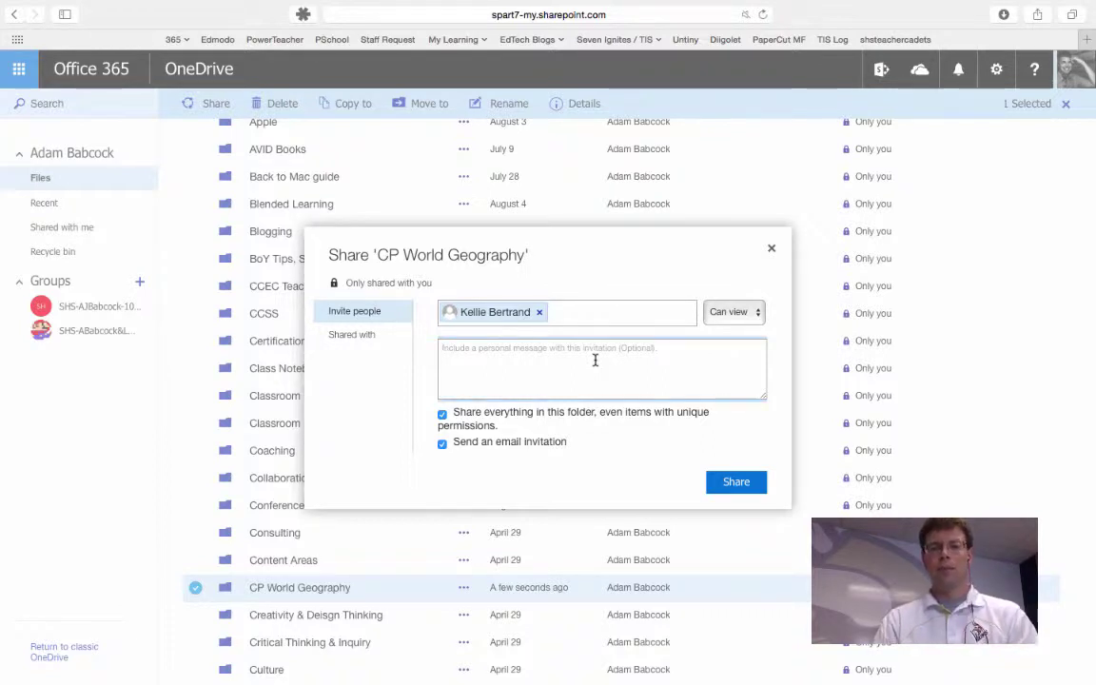
{"action": "type", "text": "Click on the lin"}
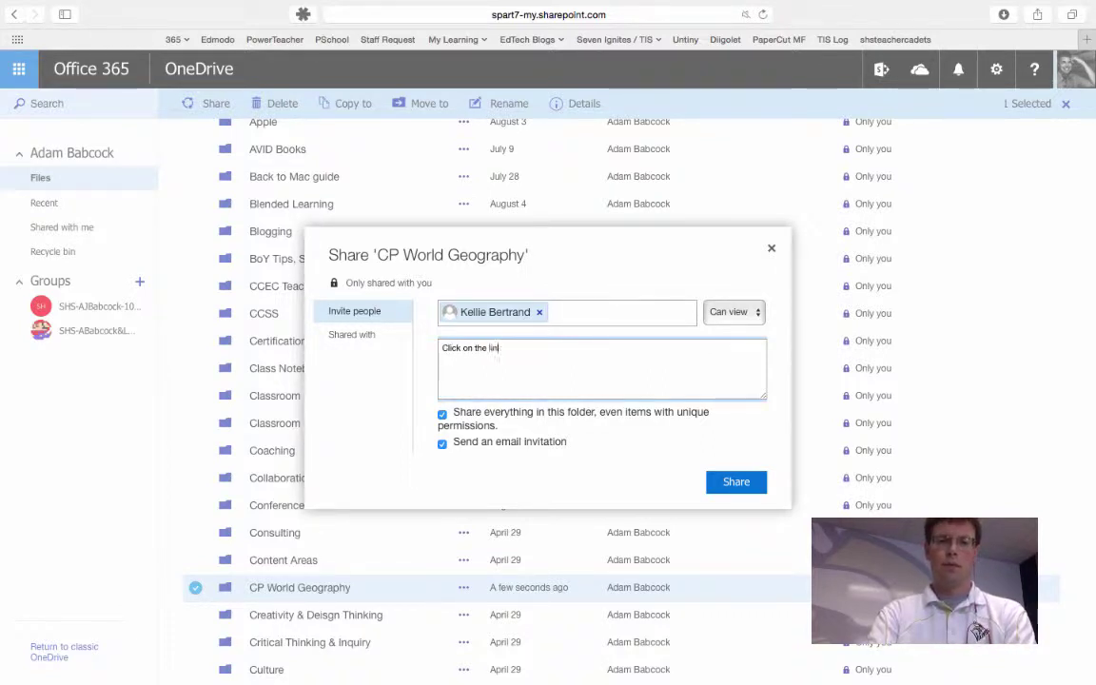
{"action": "type", "text": "k below to get o"}
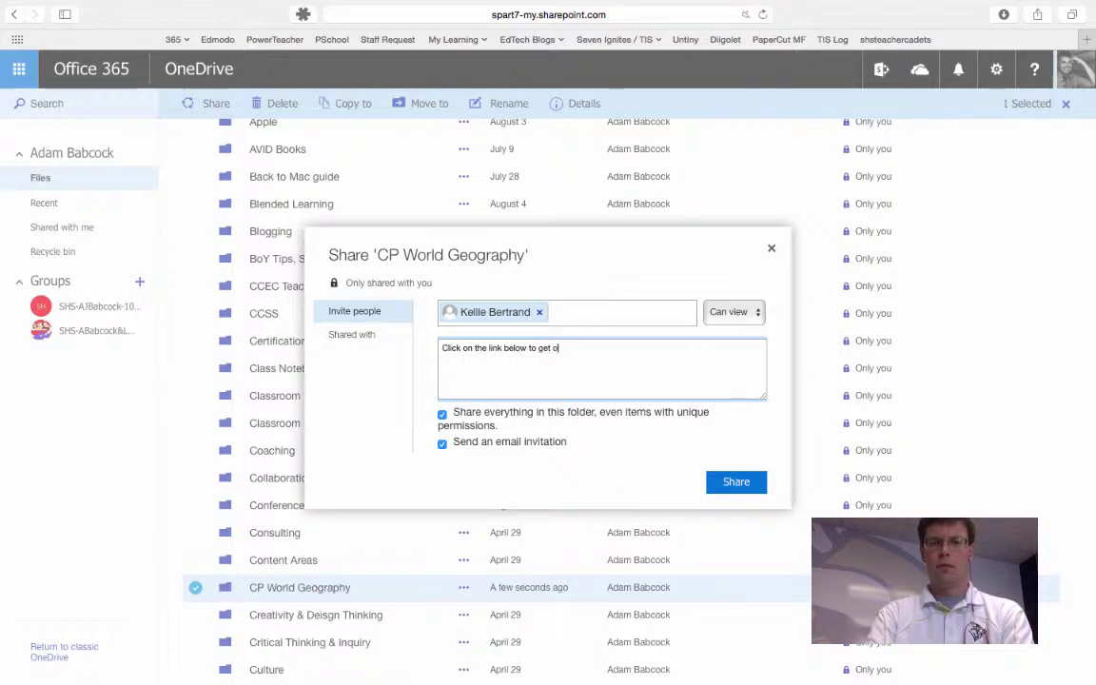
{"action": "type", "text": "ur World G"}
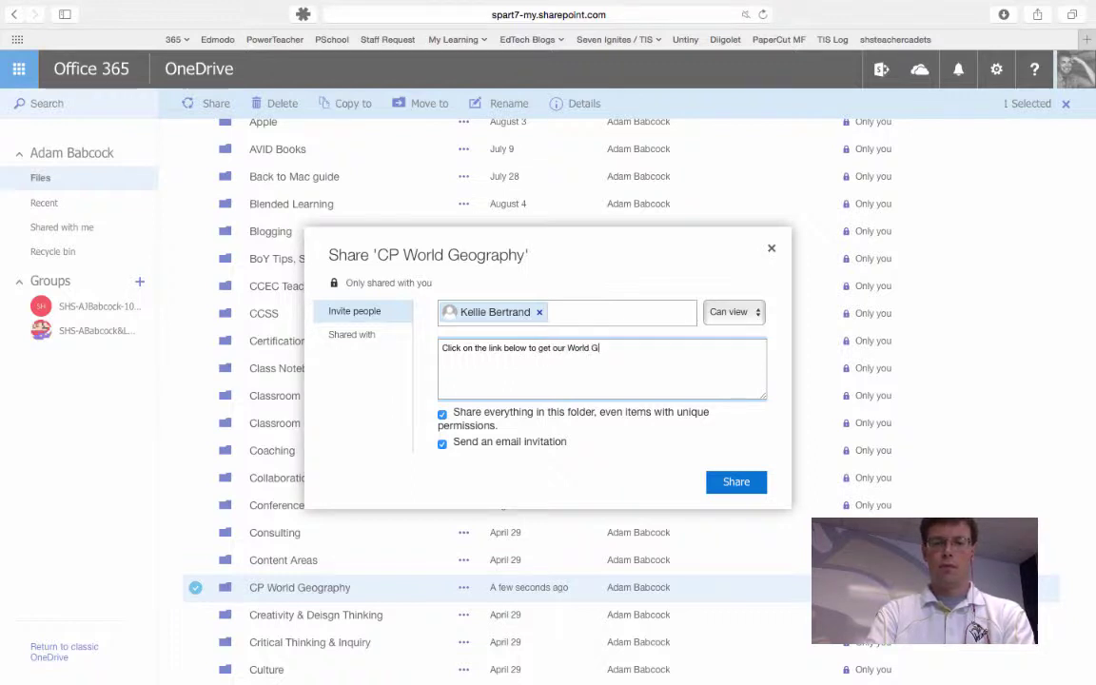
{"action": "type", "text": "eography resources!"}
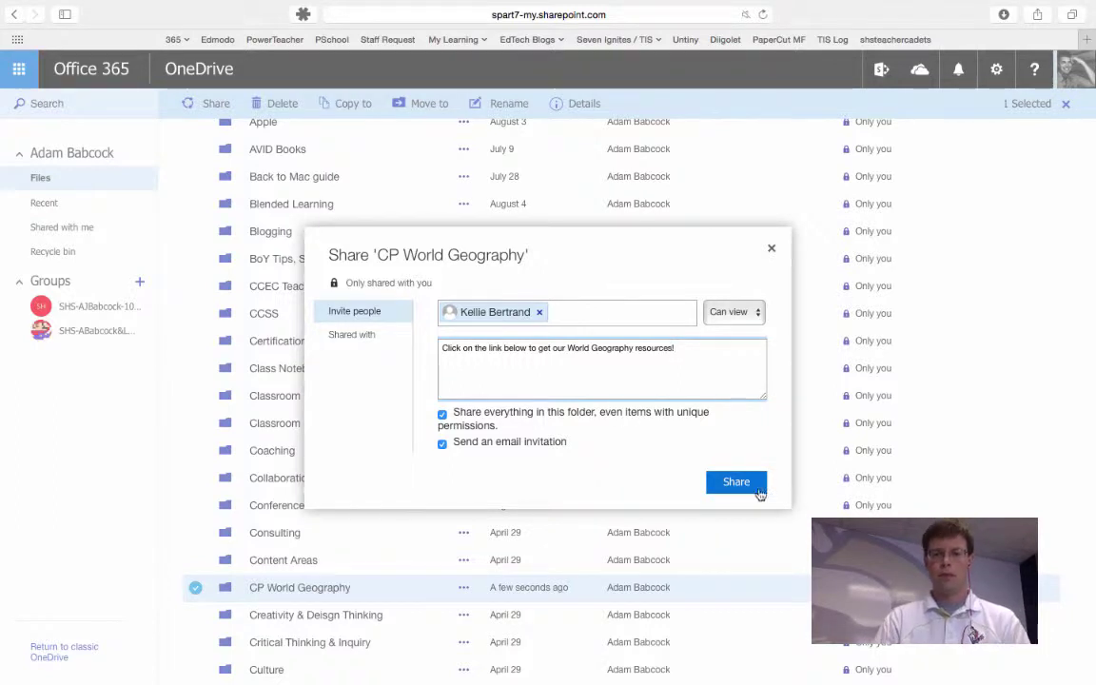
{"action": "left_click", "coordinate": [751, 485]}
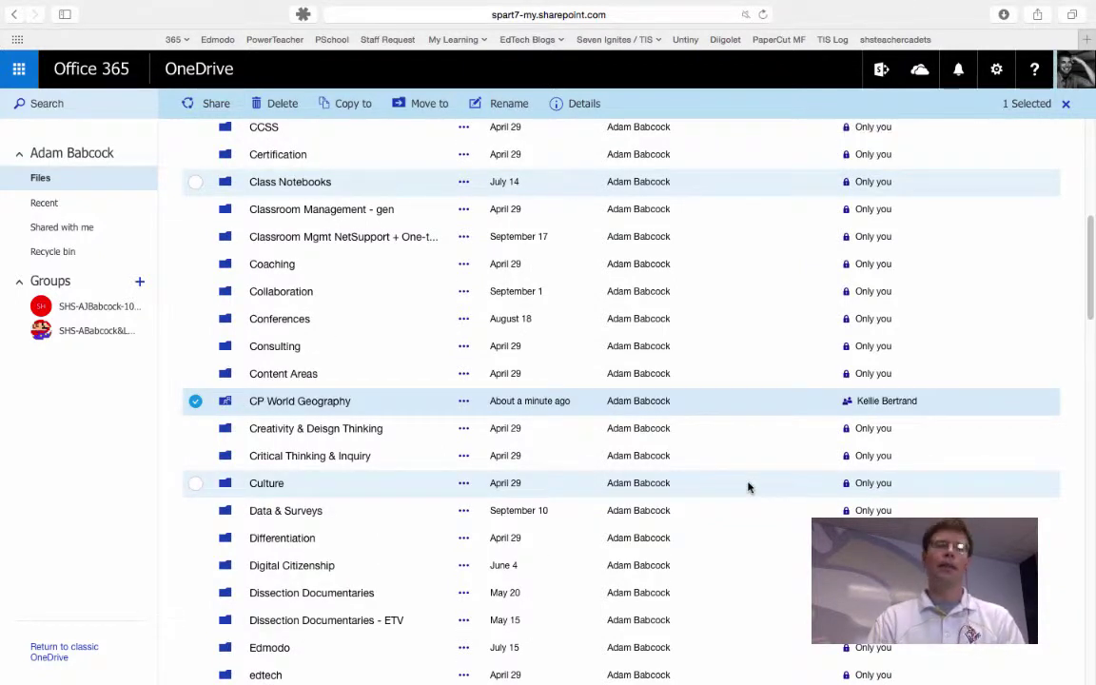
{"action": "left_click", "coordinate": [19, 71]}
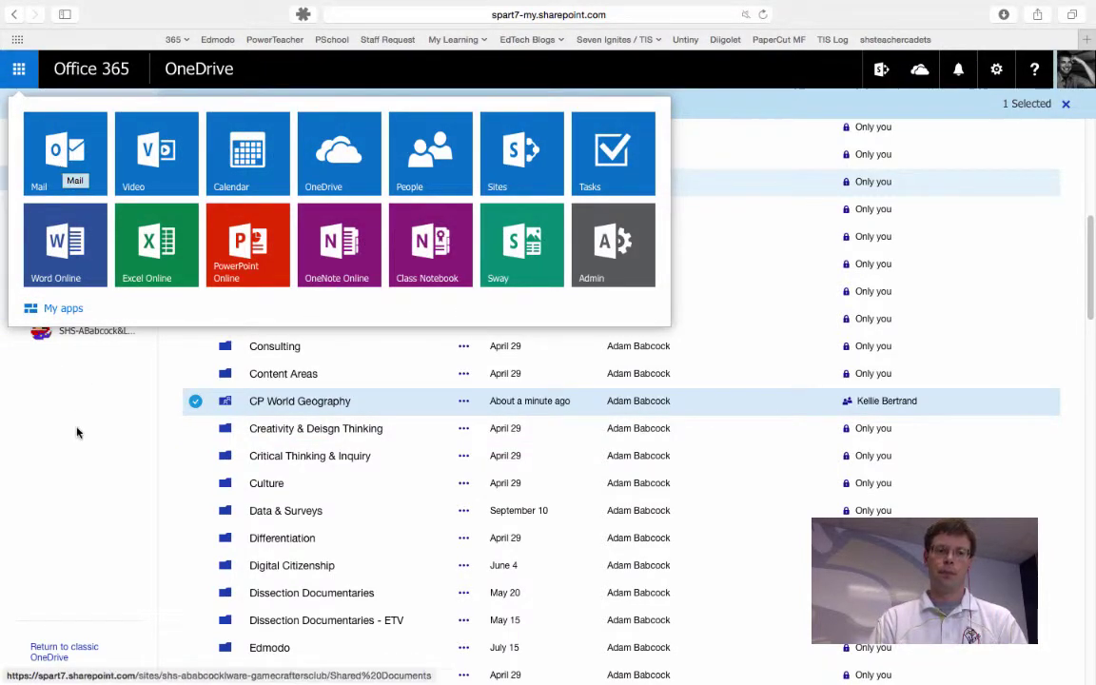
{"action": "left_click", "coordinate": [67, 401]}
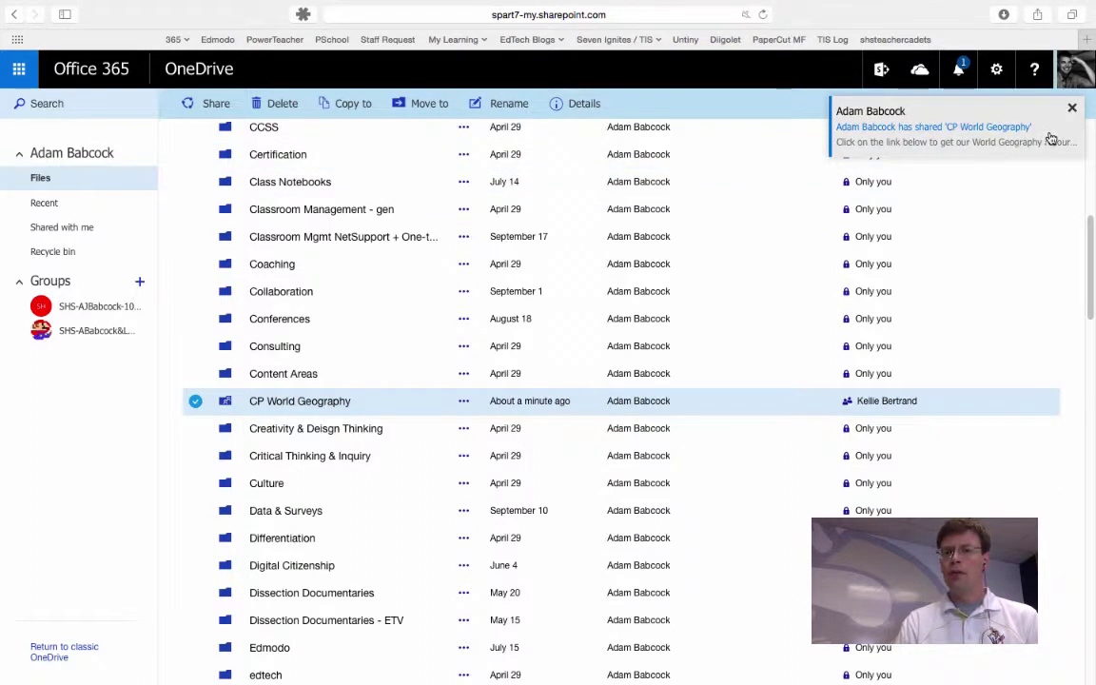
Step: Dismiss the sharing notification and upload CP Chapter 4 LP Week 7 2015-2016.docx from the desktop's WG class folder into CP World Geography
{"action": "left_click", "coordinate": [1071, 111]}
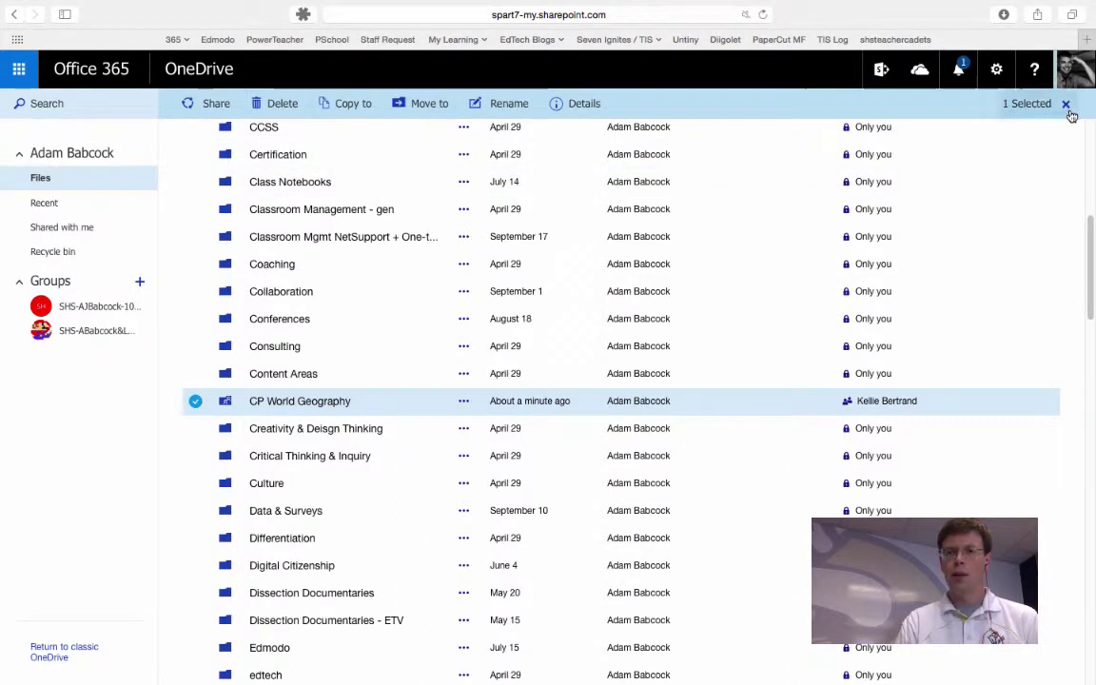
{"action": "left_click", "coordinate": [331, 403]}
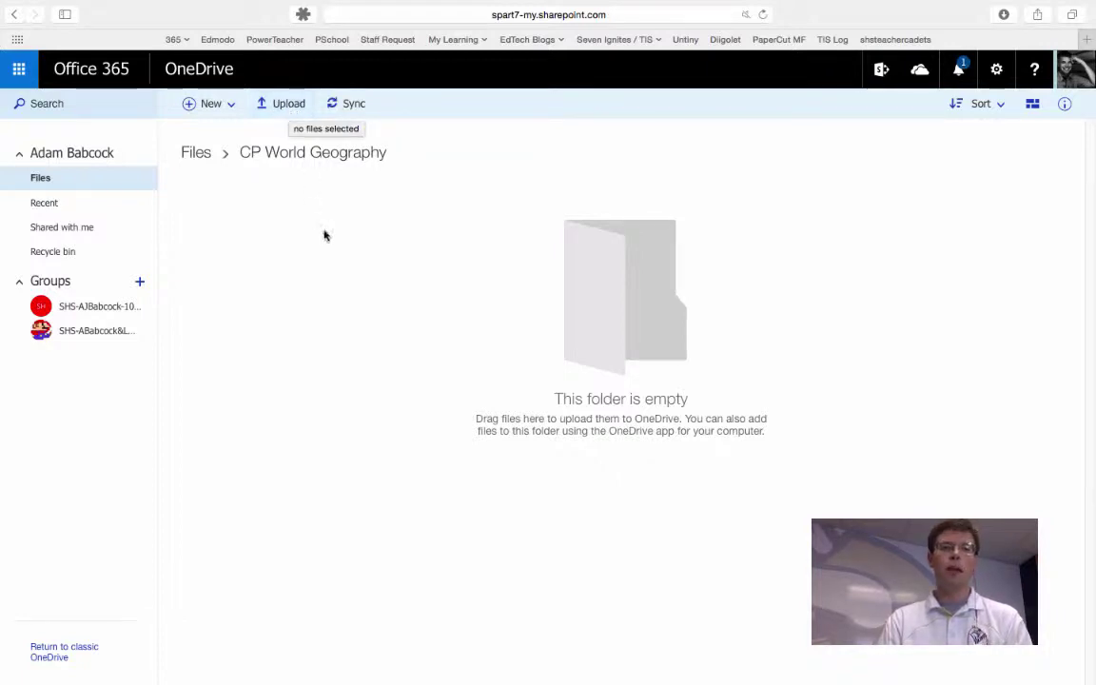
{"action": "left_click", "coordinate": [277, 104]}
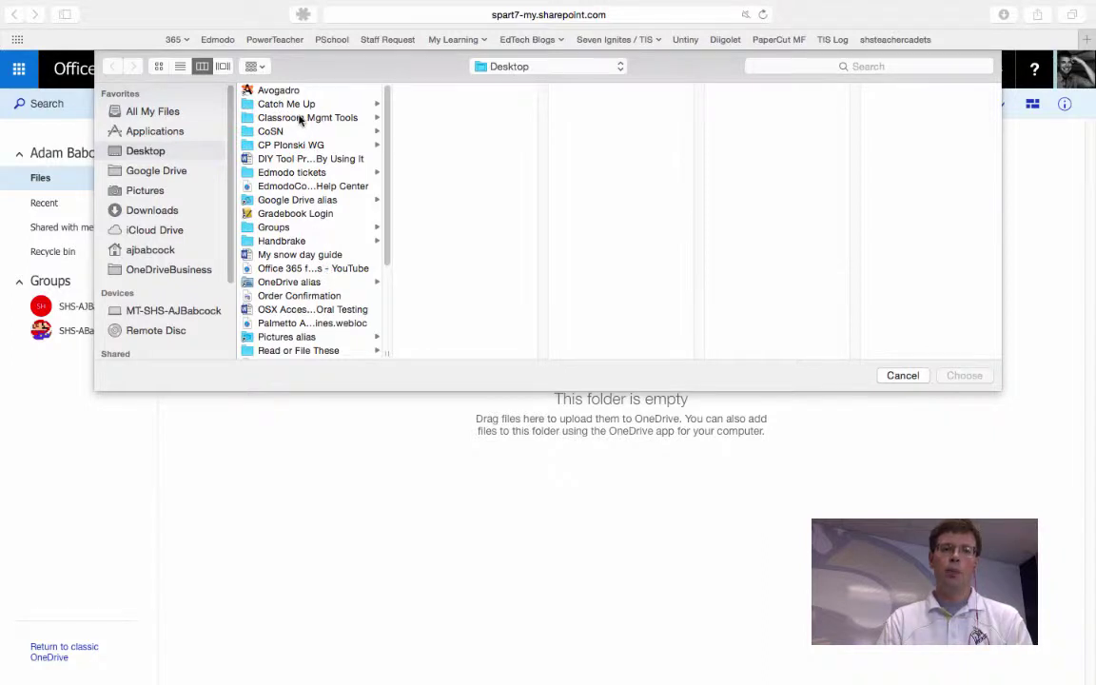
{"action": "left_click", "coordinate": [304, 146]}
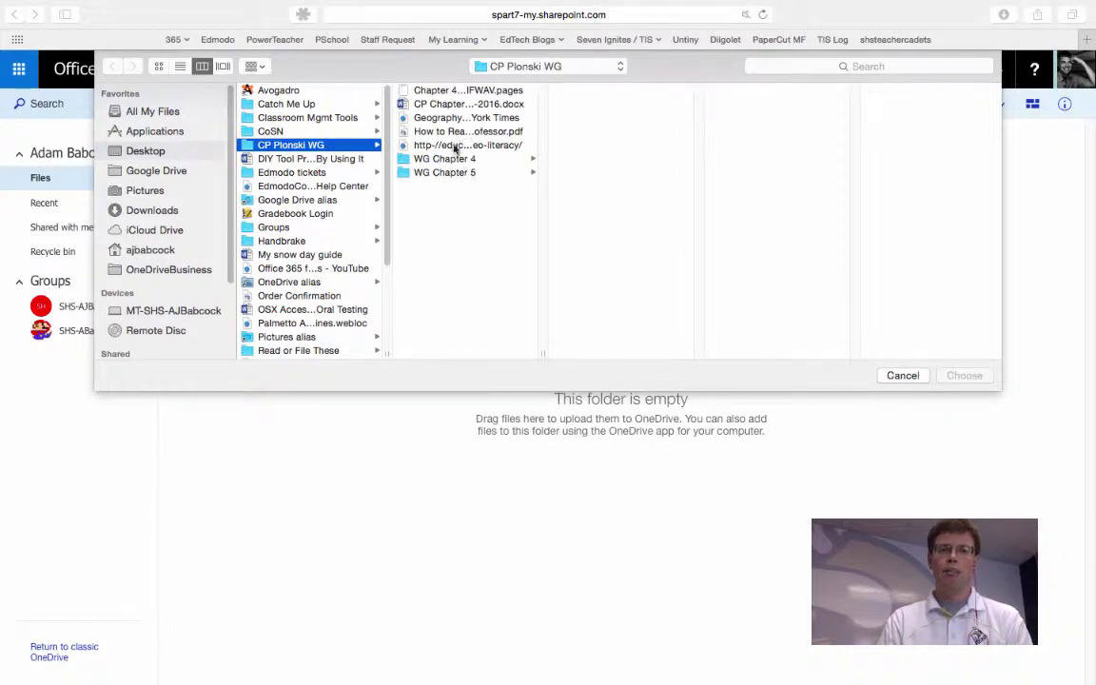
{"action": "left_click", "coordinate": [420, 104]}
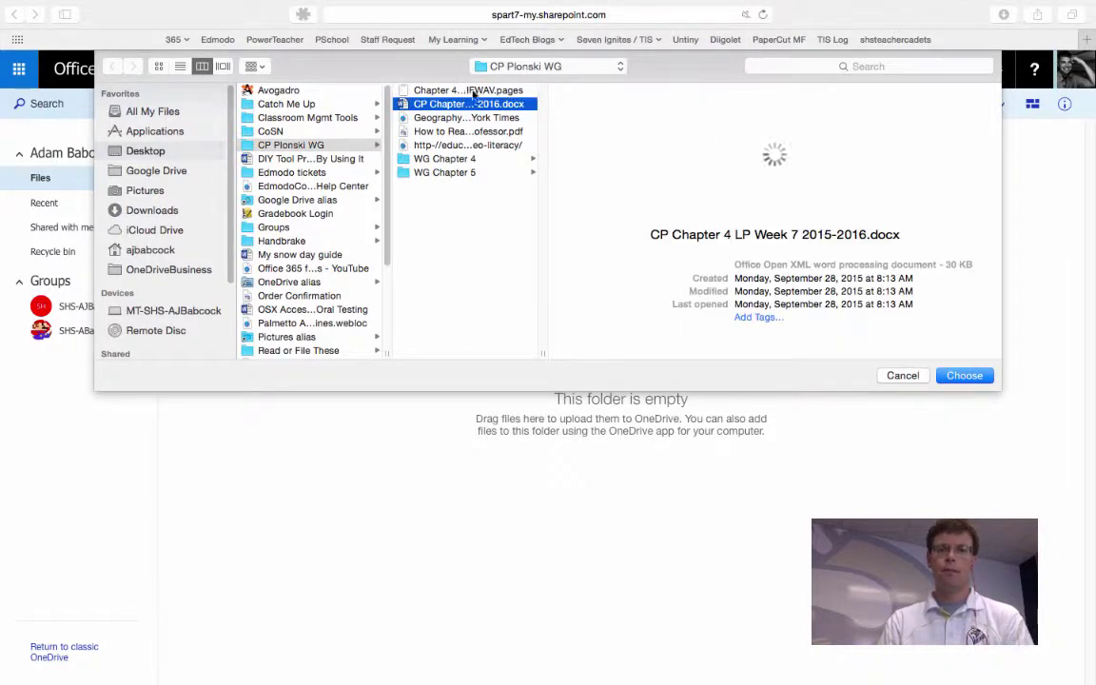
{"action": "left_click", "coordinate": [951, 374]}
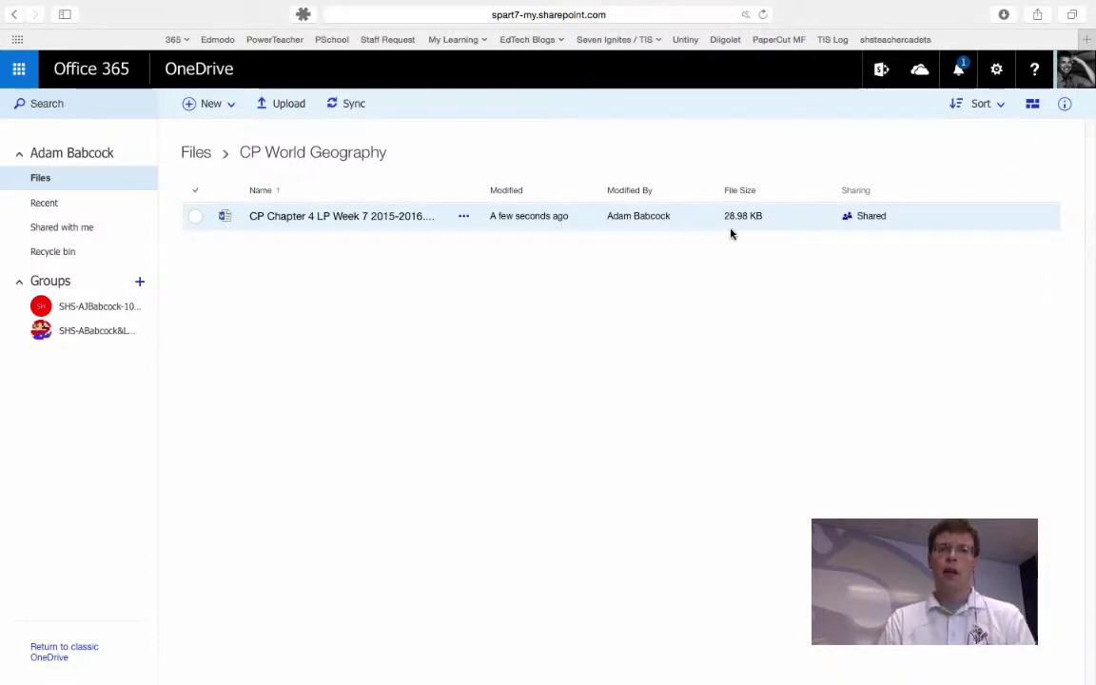
Step: Shrink the browser window to reveal the desktop and upload the screenshots ending in 51 PM and 43 AM into the CP World Geography folder
{"action": "mouse_move", "coordinate": [117, 5]}
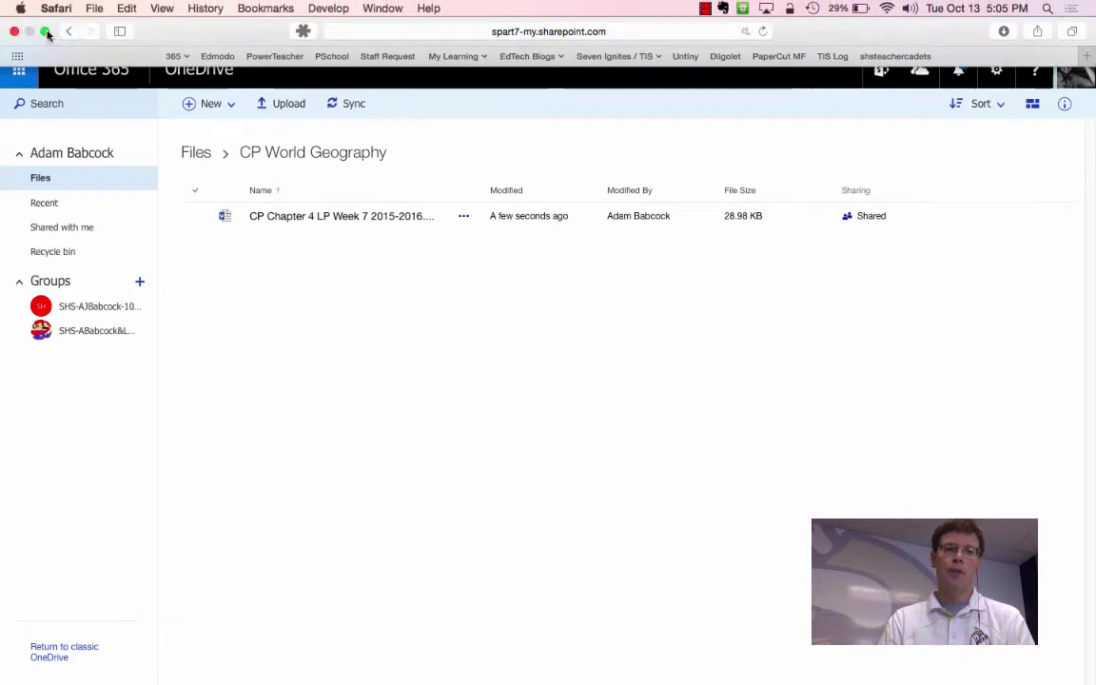
{"action": "left_click", "coordinate": [45, 33]}
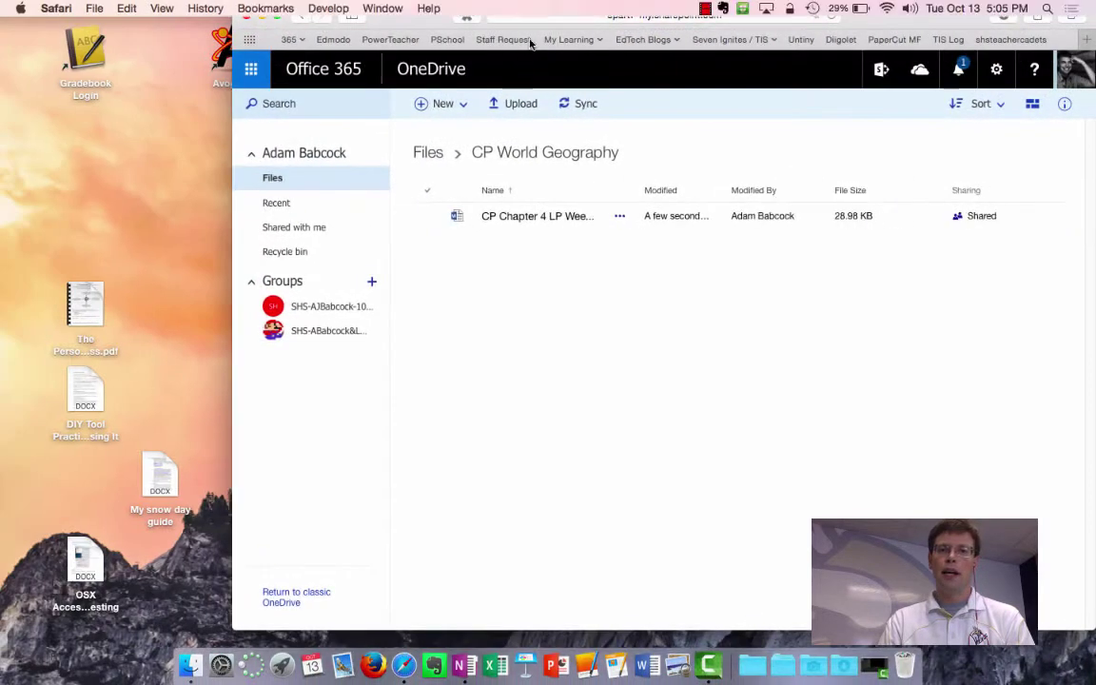
{"action": "left_click_drag", "start_coordinate": [918, 43], "coordinate": [739, 20]}
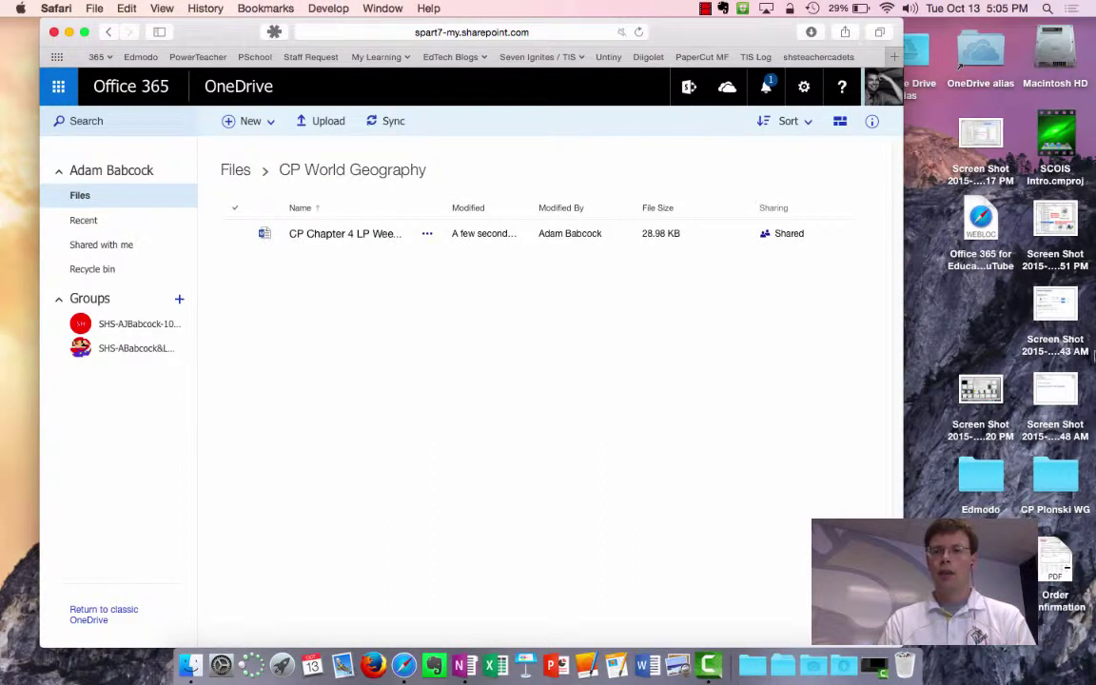
{"action": "left_click", "coordinate": [1055, 304]}
{"action": "left_click", "coordinate": [1055, 223], "text": "super"}
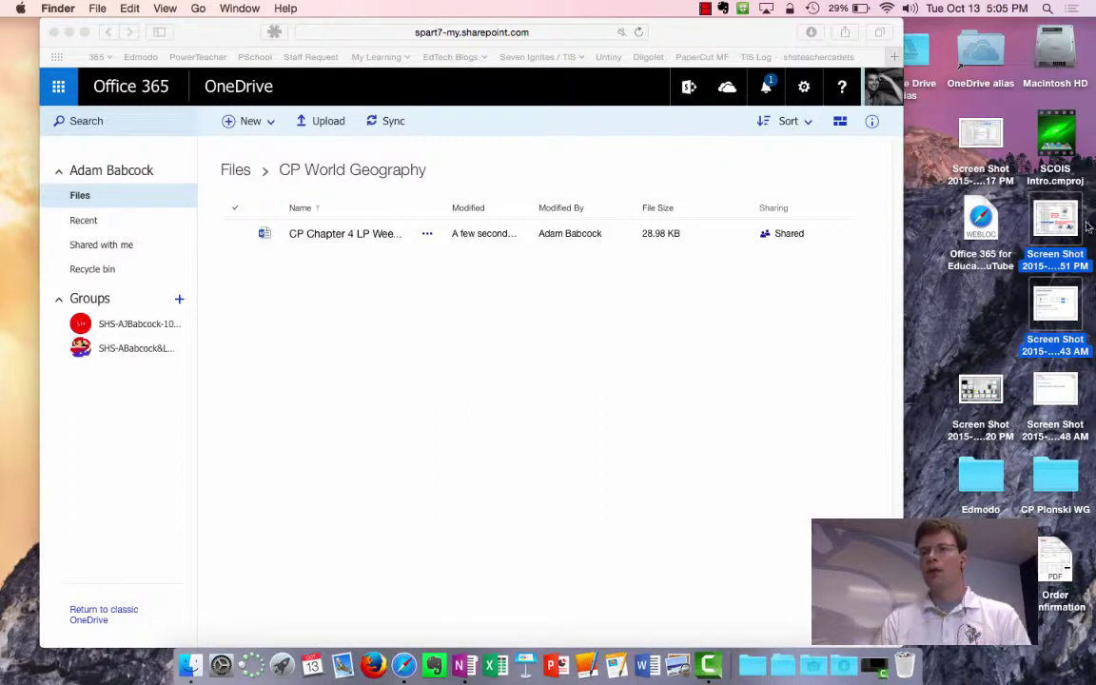
{"action": "left_click_drag", "start_coordinate": [1052, 220], "coordinate": [473, 221]}
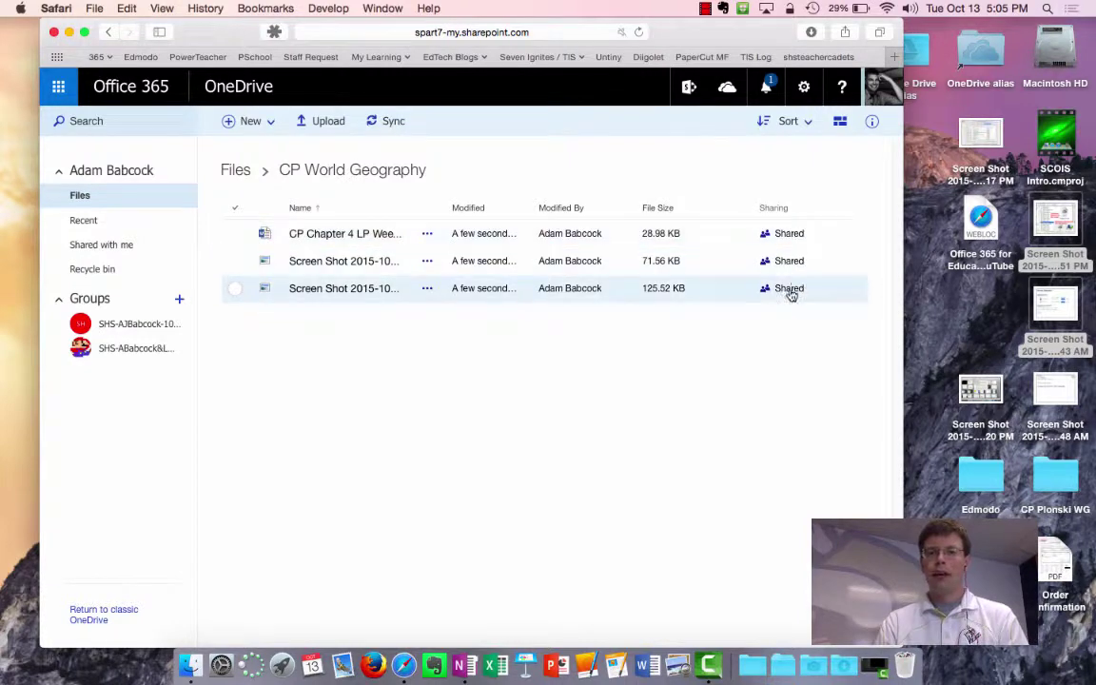
Step: Open the desktop's WG class folder, move its window clear of the OneDrive file list and compress the WG Chapter 4 folder
{"action": "left_click", "coordinate": [786, 234]}
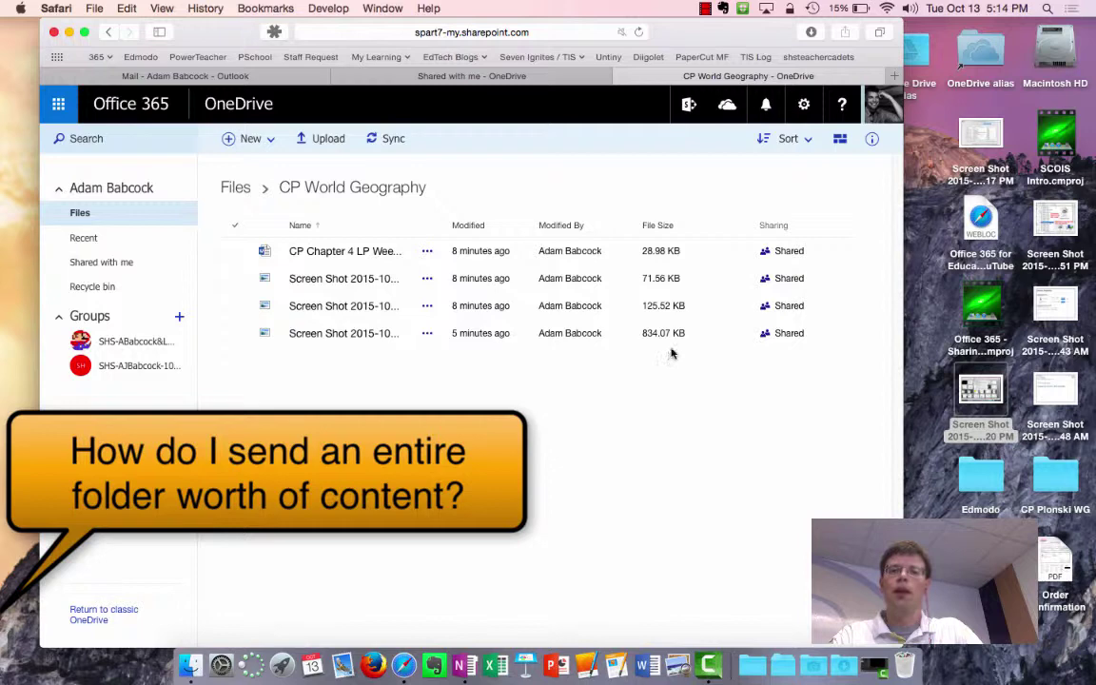
{"action": "left_click", "coordinate": [939, 383]}
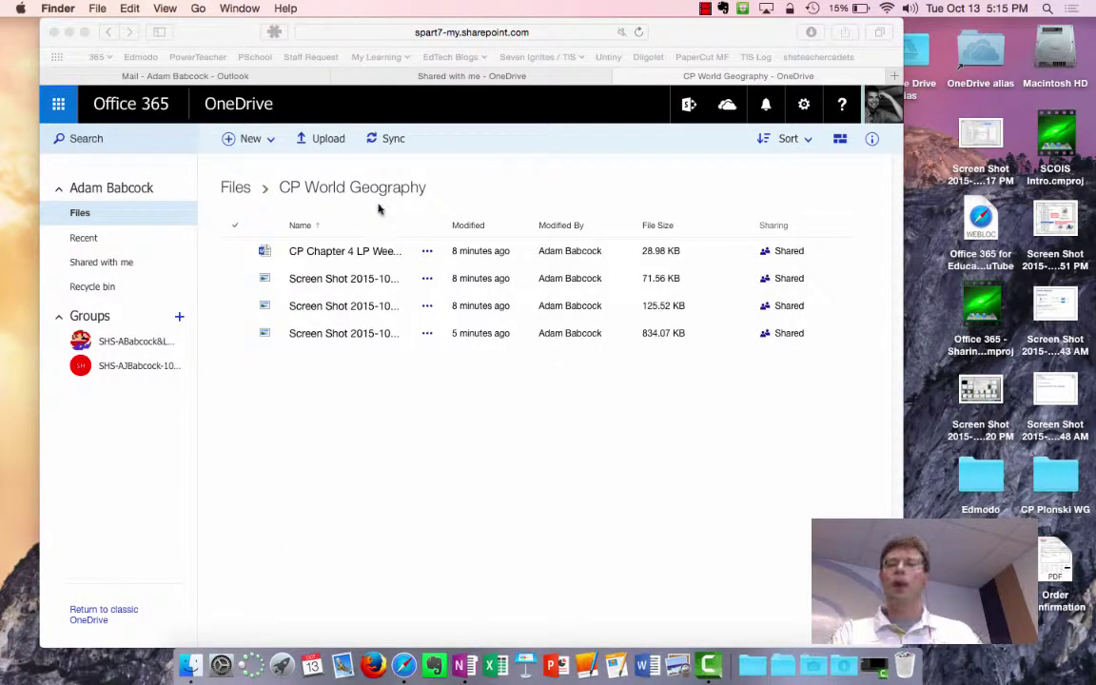
{"action": "double_click", "coordinate": [1059, 487]}
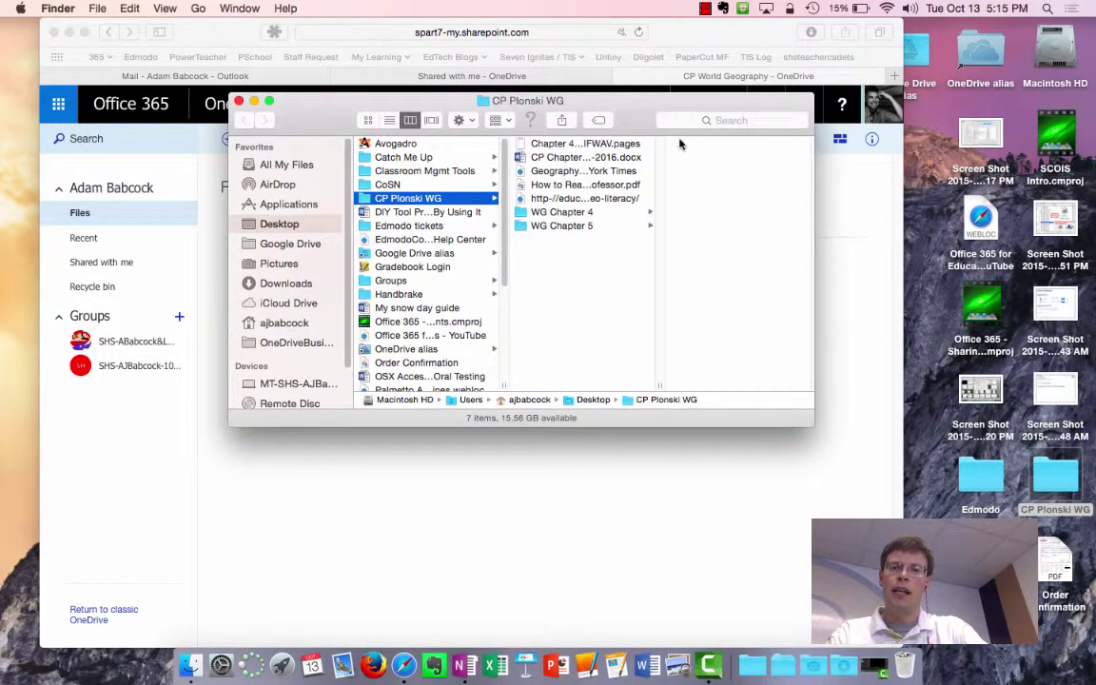
{"action": "left_click_drag", "start_coordinate": [635, 114], "coordinate": [903, 339]}
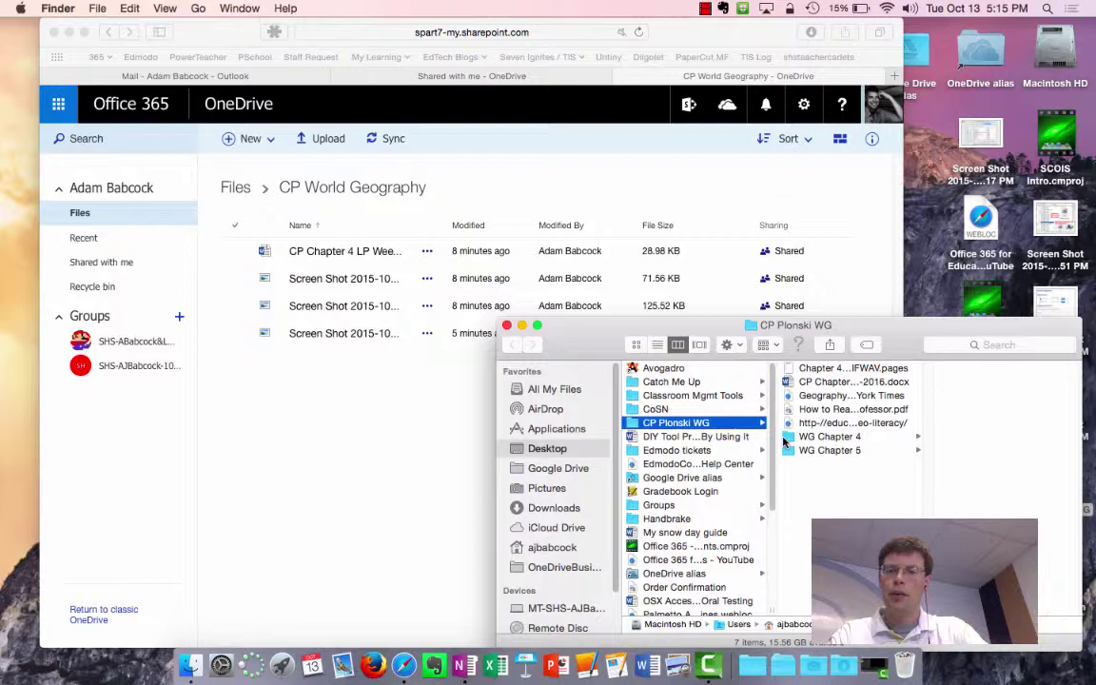
{"action": "right_click", "coordinate": [839, 440]}
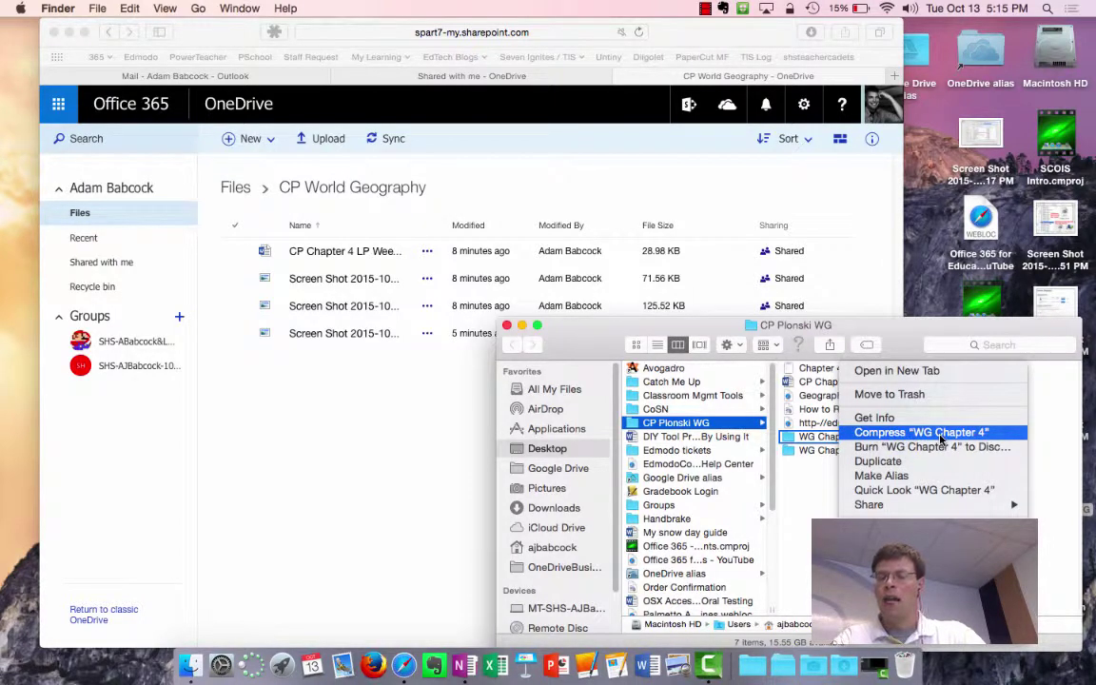
{"action": "left_click", "coordinate": [889, 433]}
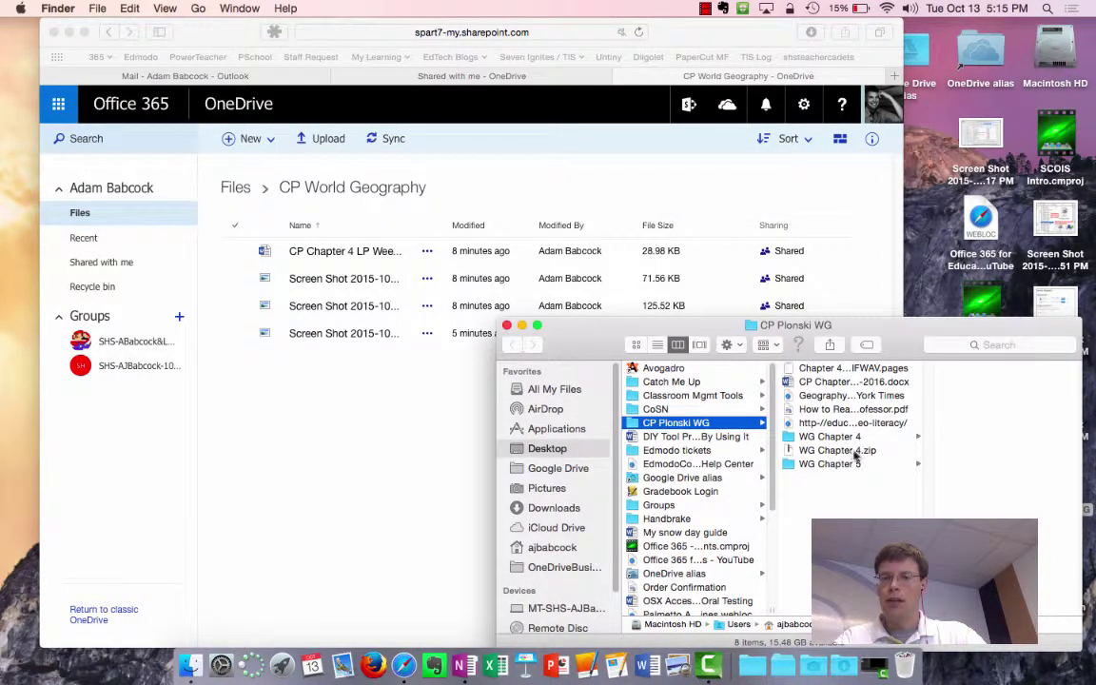
Step: Start uploading WG Chapter 4.zip into the CP World Geography folder, check its progress and cancel the upload
{"action": "left_click_drag", "start_coordinate": [838, 450], "coordinate": [328, 344]}
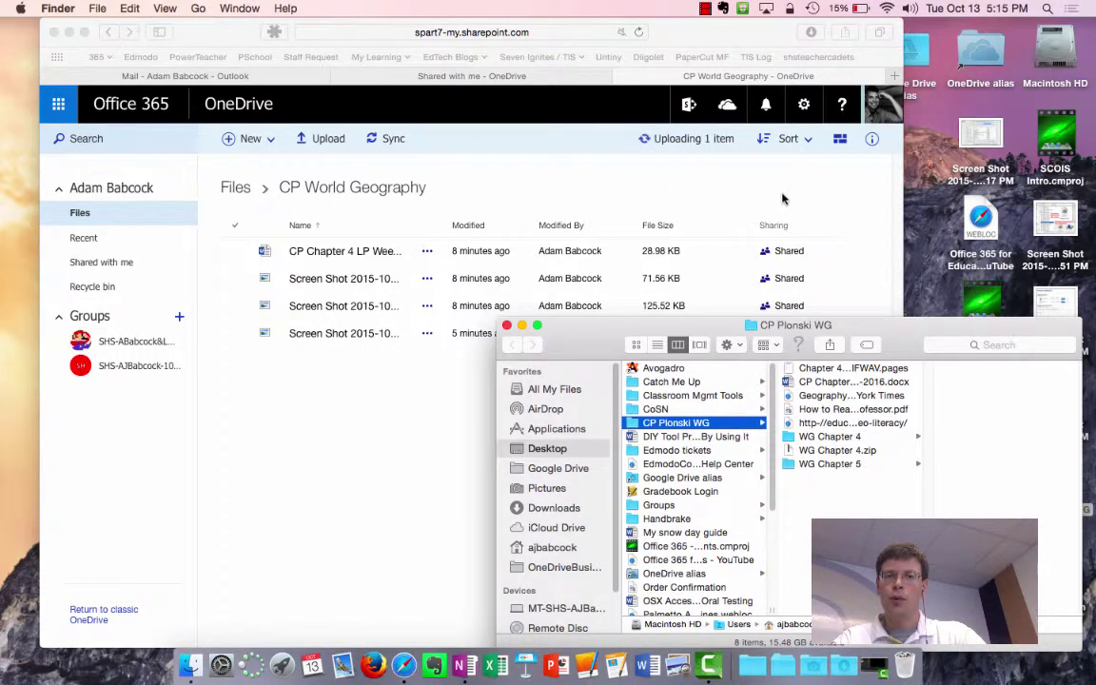
{"action": "left_click", "coordinate": [637, 194]}
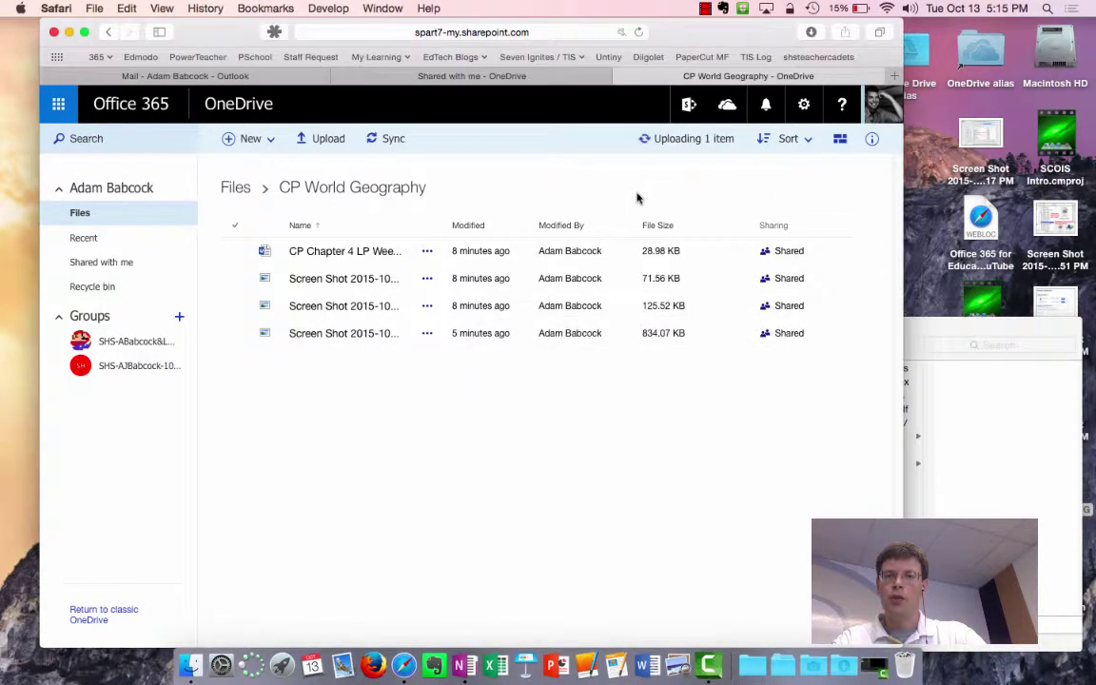
{"action": "left_click", "coordinate": [700, 140]}
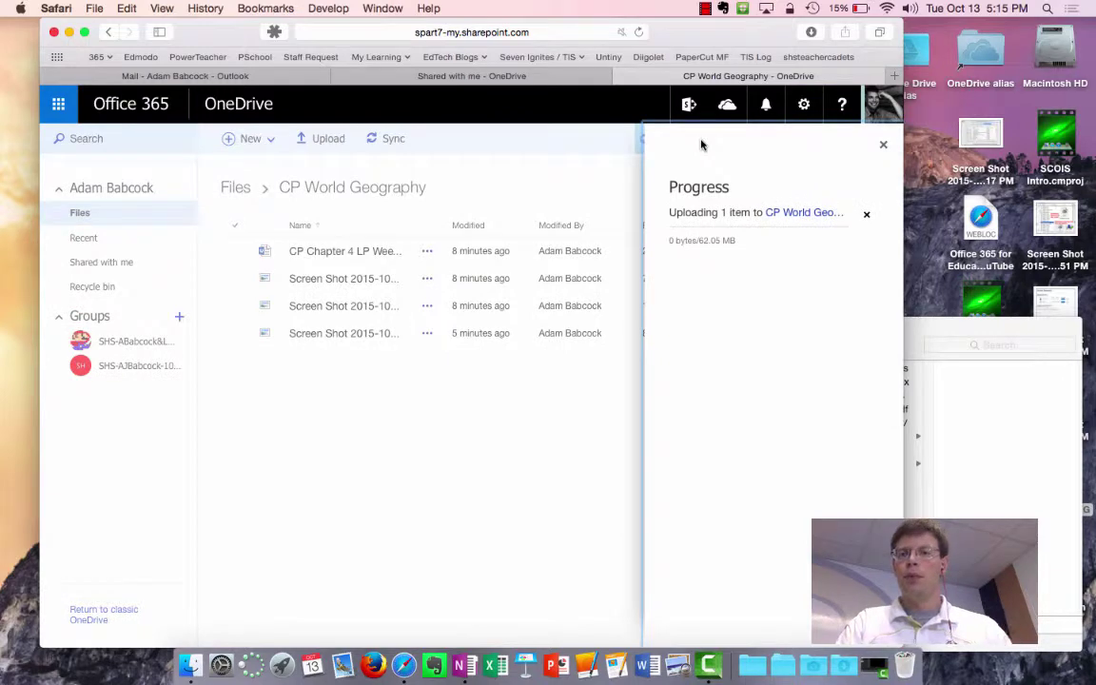
{"action": "left_click", "coordinate": [867, 215]}
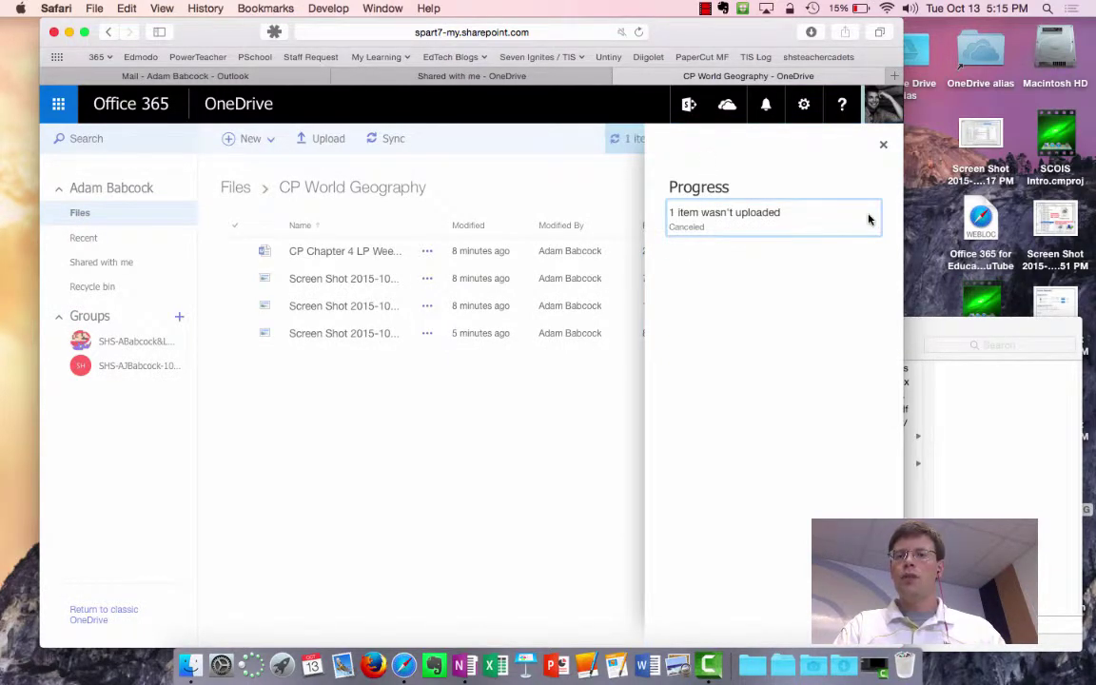
{"action": "left_click", "coordinate": [882, 145]}
Step: Upload WG Chapter 4.zip from the WG class folder into CP World Geography again
{"action": "left_click", "coordinate": [927, 466]}
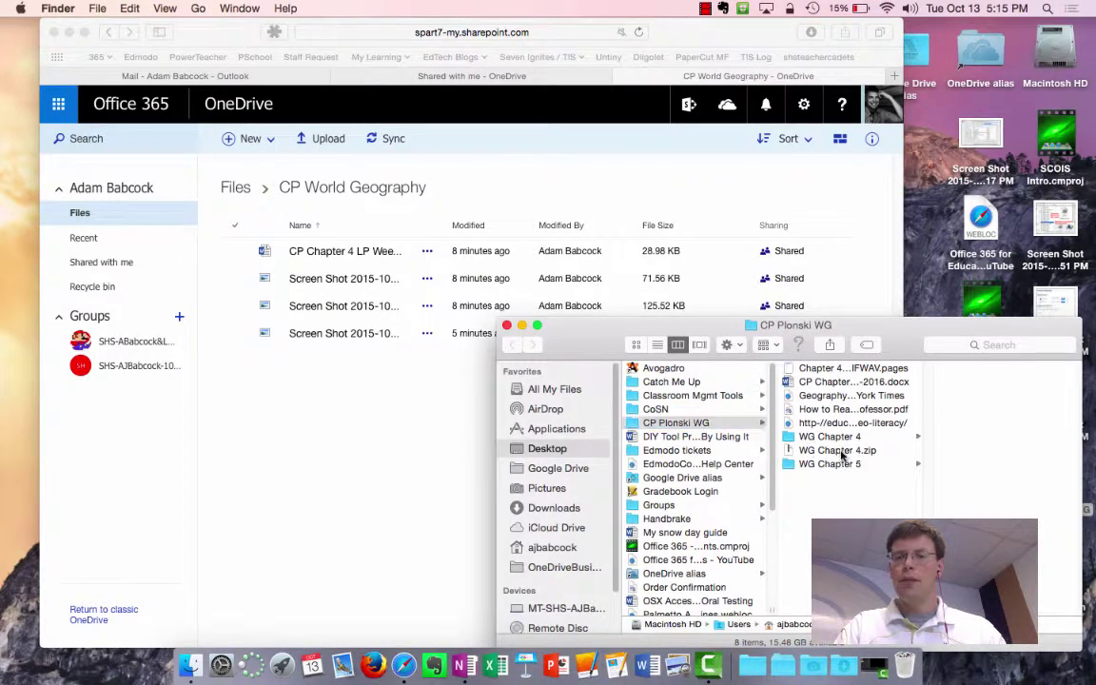
{"action": "left_click_drag", "start_coordinate": [799, 450], "coordinate": [380, 312]}
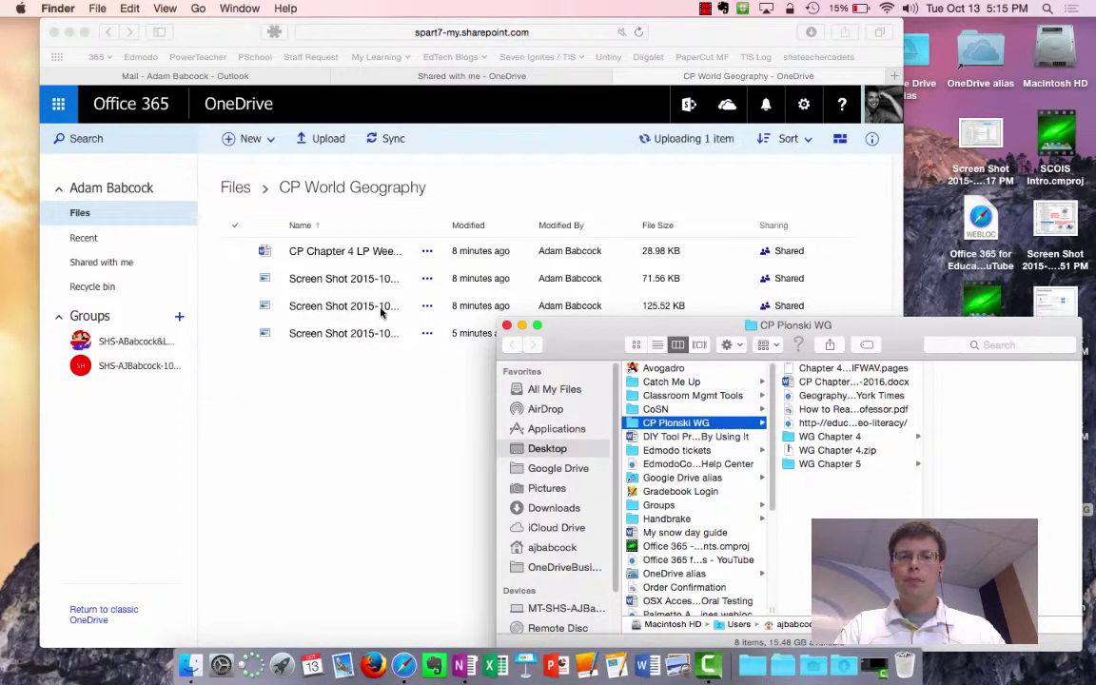
{"action": "left_click", "coordinate": [509, 161]}
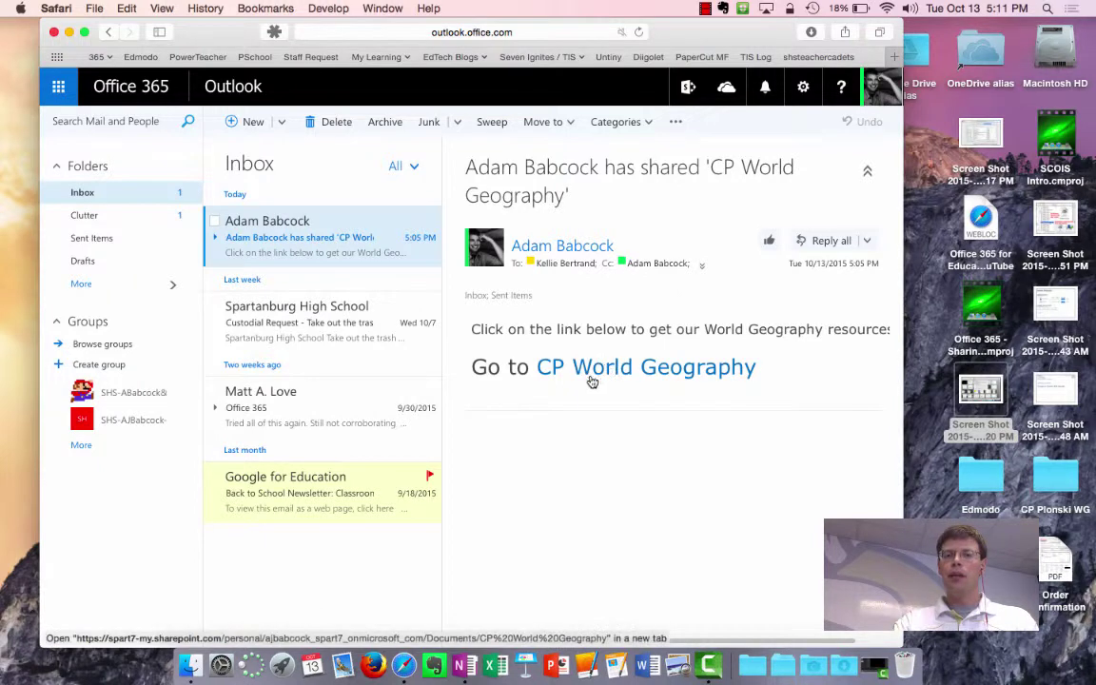
Step: Open the CP World Geography folder from the link in the sharing email and view the Shared with me list
{"action": "left_click", "coordinate": [730, 380]}
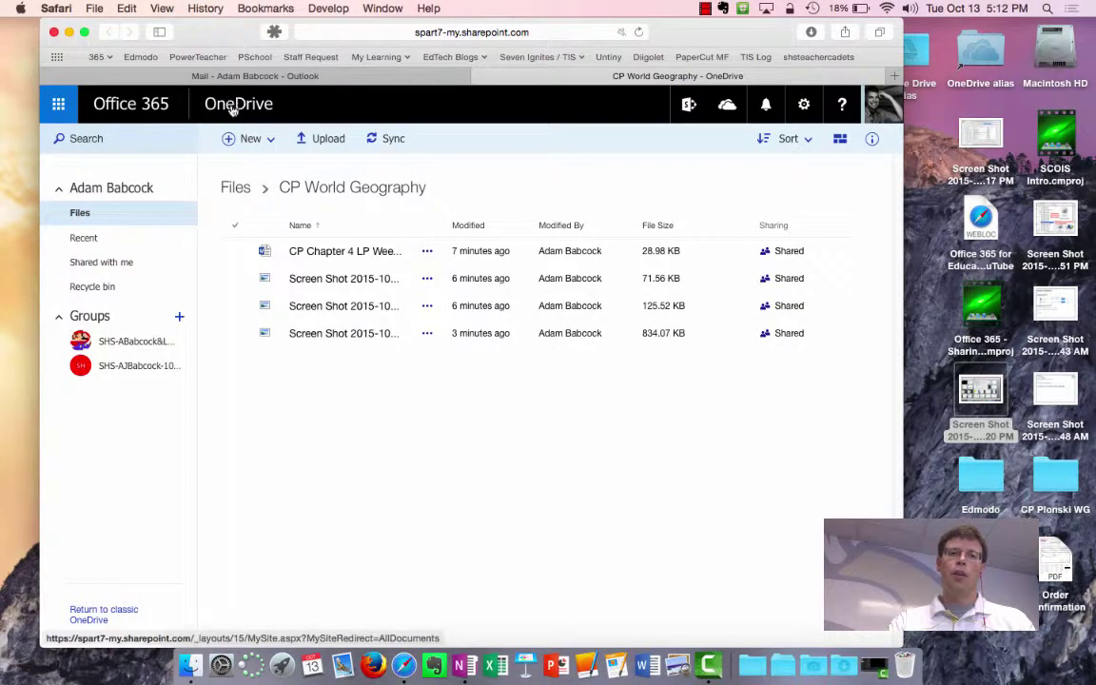
{"action": "left_click", "coordinate": [126, 269]}
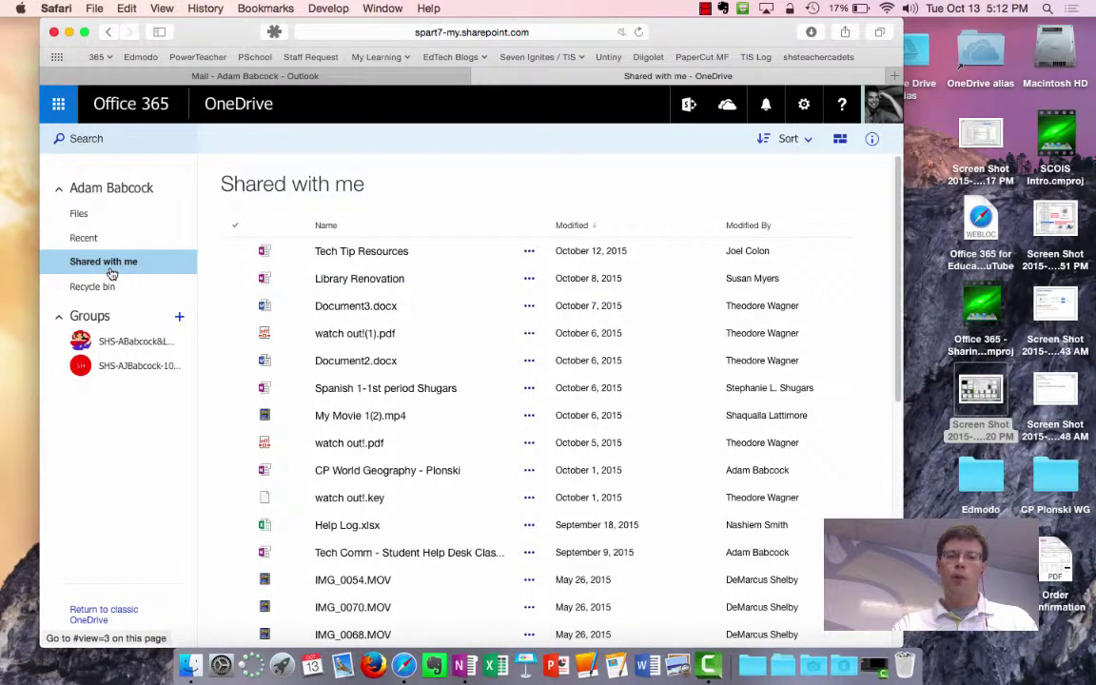
Step: Open the shared Tech Tutorials folder, select its PDF-combining video and check which additional actions are available for it
{"action": "scroll", "coordinate": [433, 476], "scroll_direction": "down", "scroll_amount": 10}
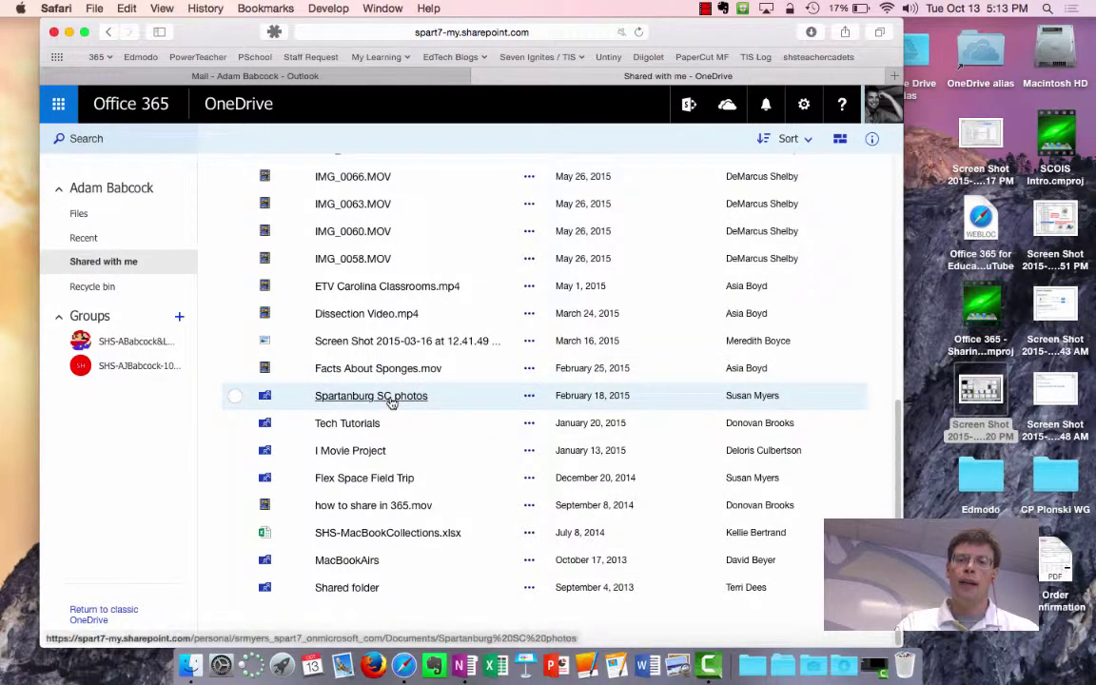
{"action": "left_click", "coordinate": [337, 425]}
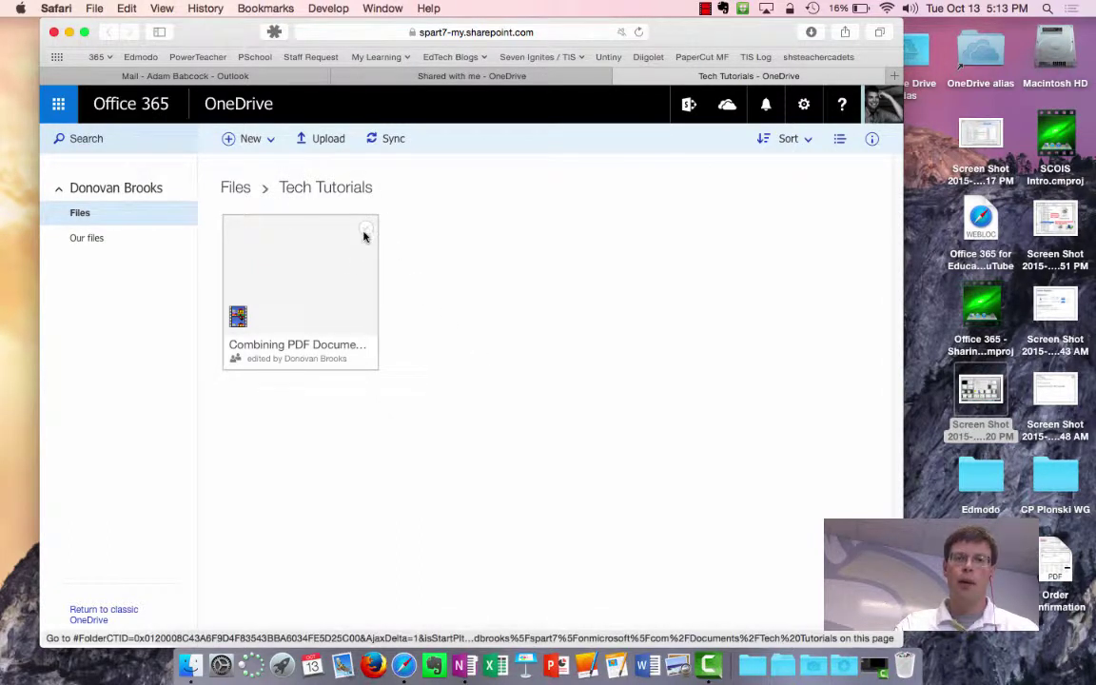
{"action": "left_click", "coordinate": [365, 231]}
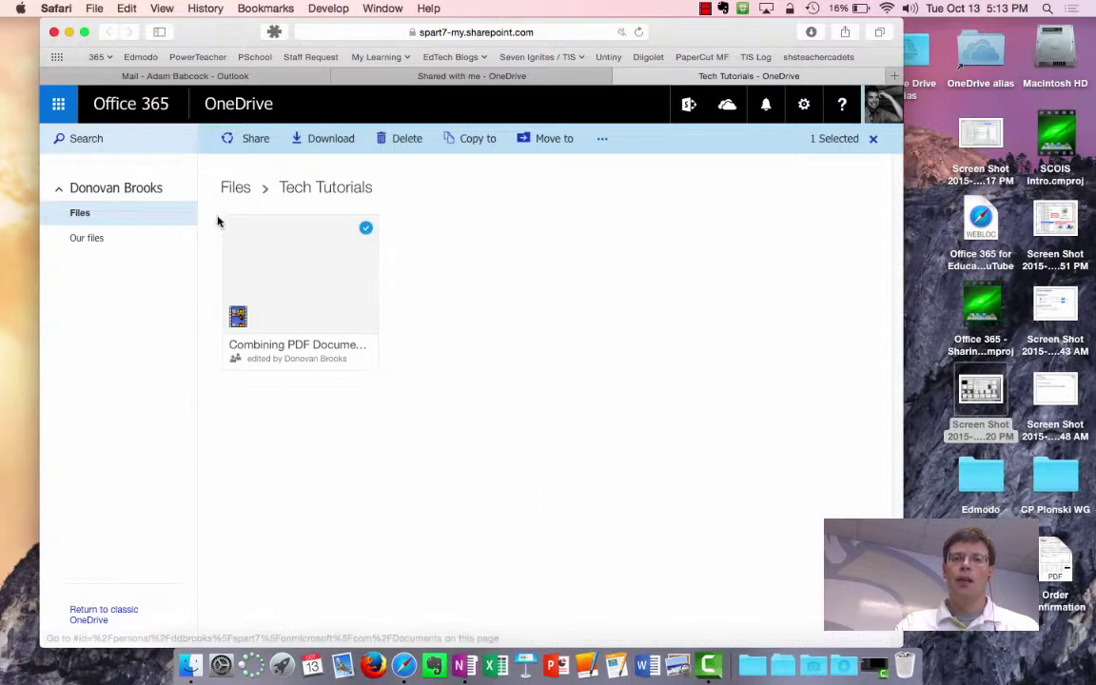
{"action": "left_click", "coordinate": [604, 143]}
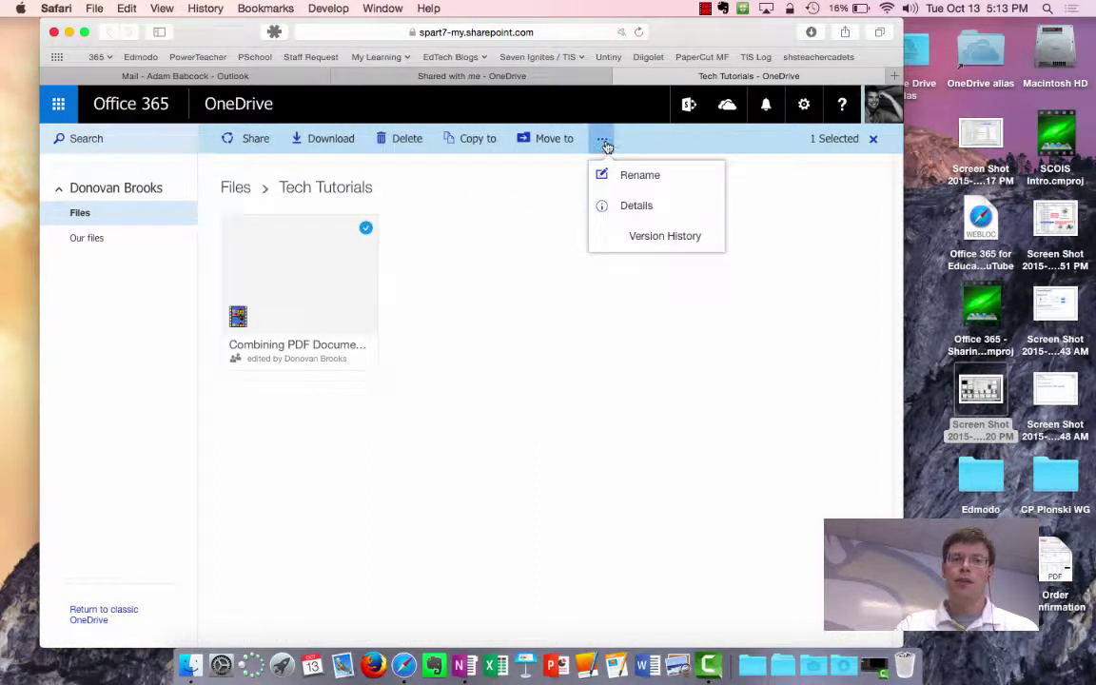
{"action": "left_click", "coordinate": [604, 140]}
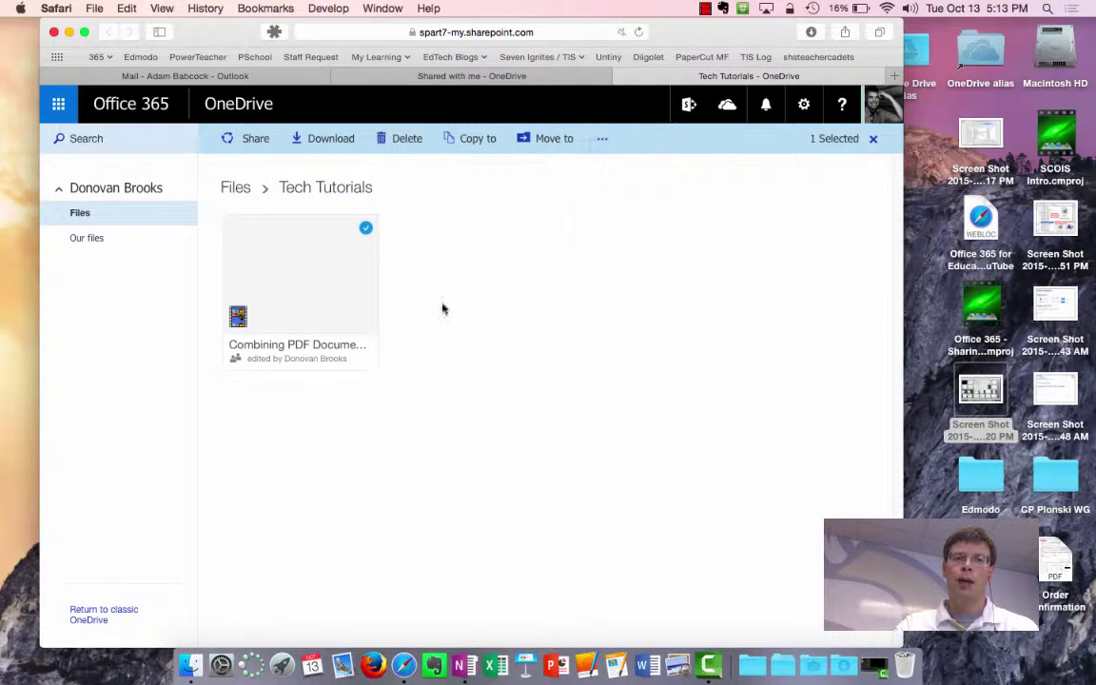
Step: View the Tech Tutorials owner's other shared files, and return to your own OneDrive files to open CP World Geography
{"action": "left_click", "coordinate": [229, 187]}
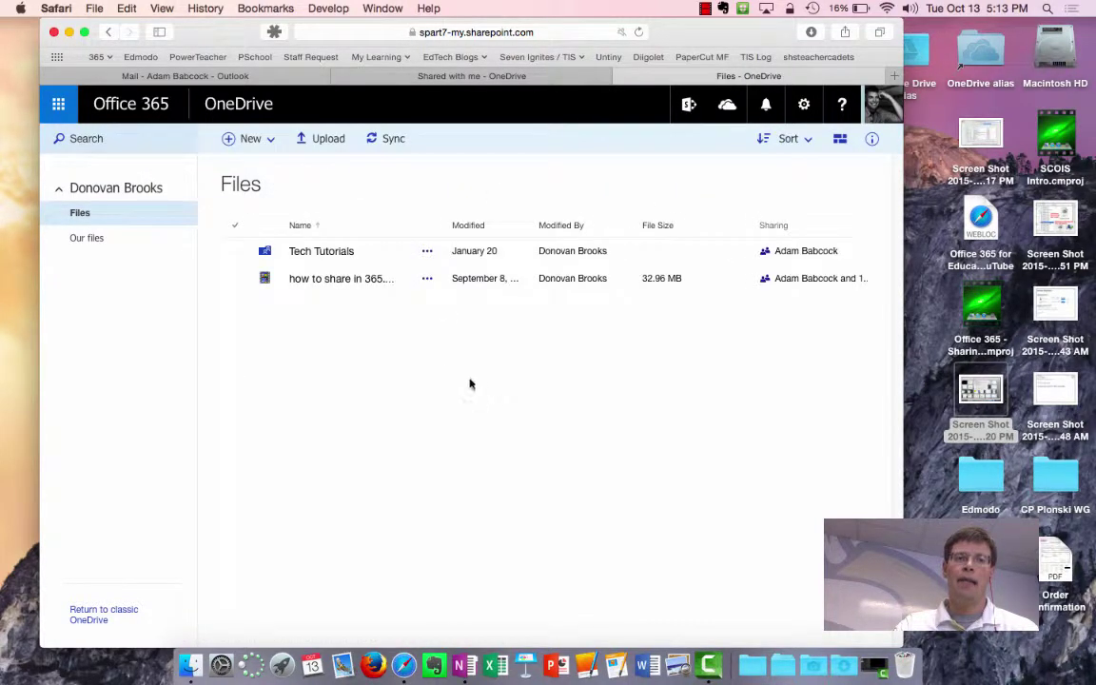
{"action": "left_click", "coordinate": [110, 34]}
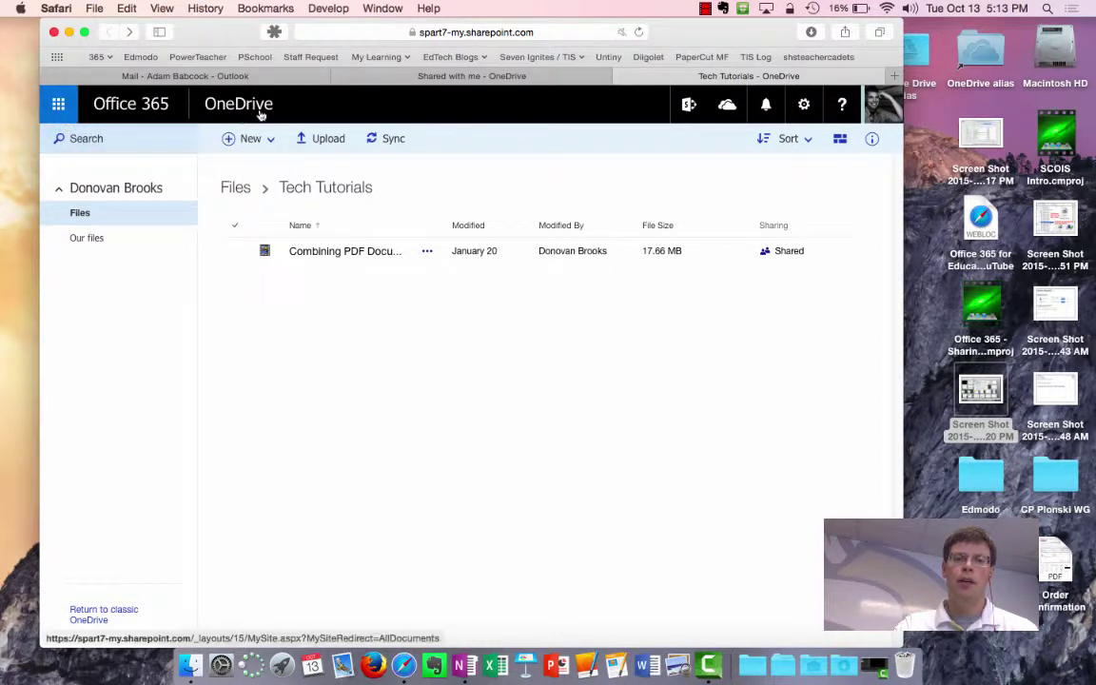
{"action": "left_click", "coordinate": [269, 114]}
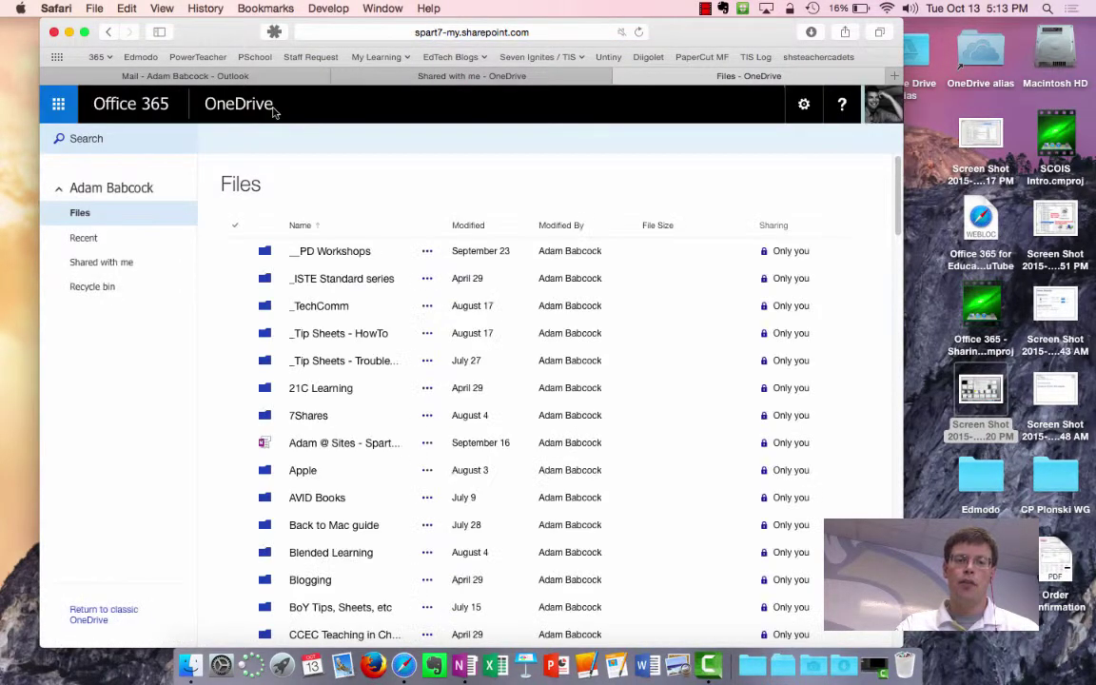
{"action": "scroll", "coordinate": [372, 544], "scroll_direction": "down", "scroll_amount": 3}
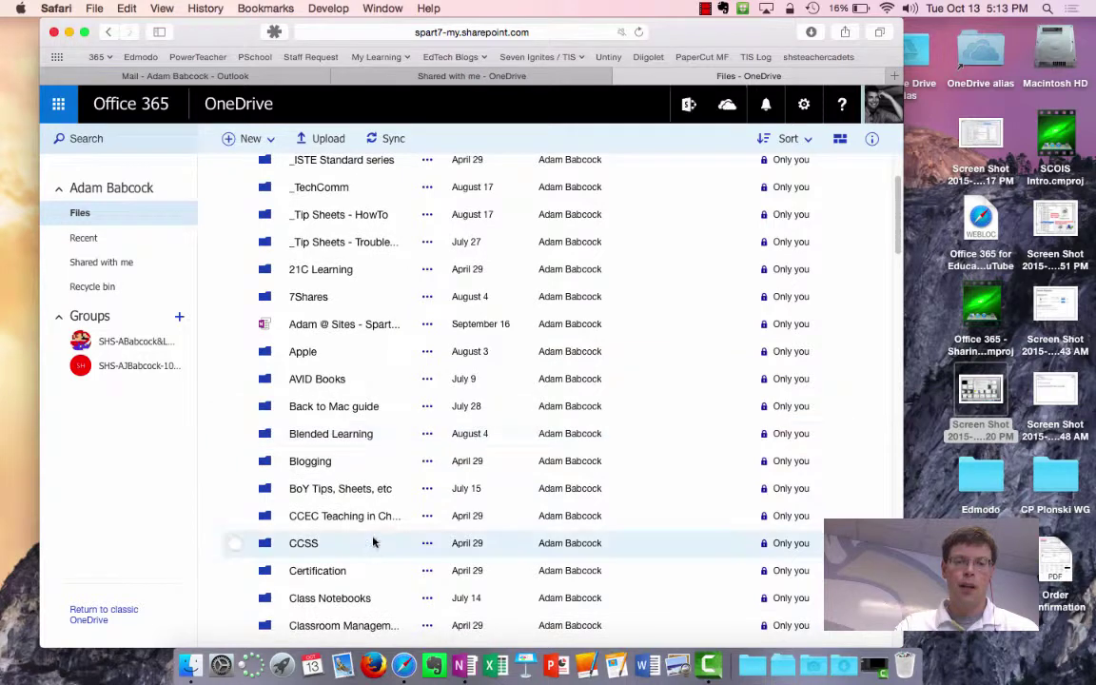
{"action": "scroll", "coordinate": [372, 578], "scroll_direction": "down", "scroll_amount": 4}
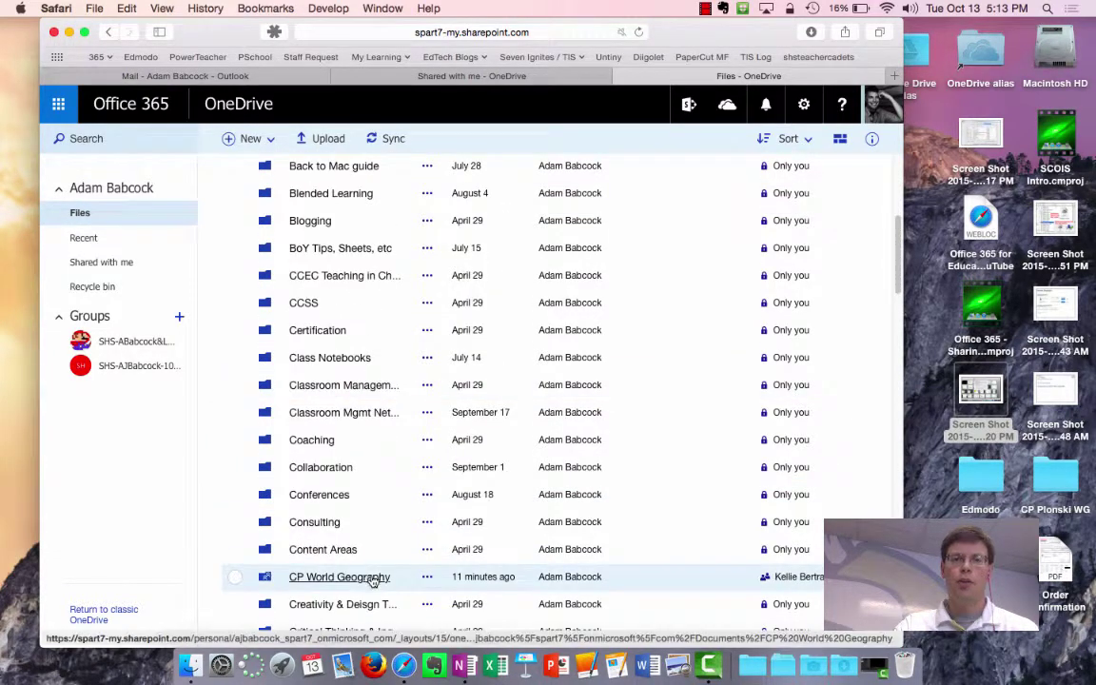
{"action": "left_click", "coordinate": [483, 569]}
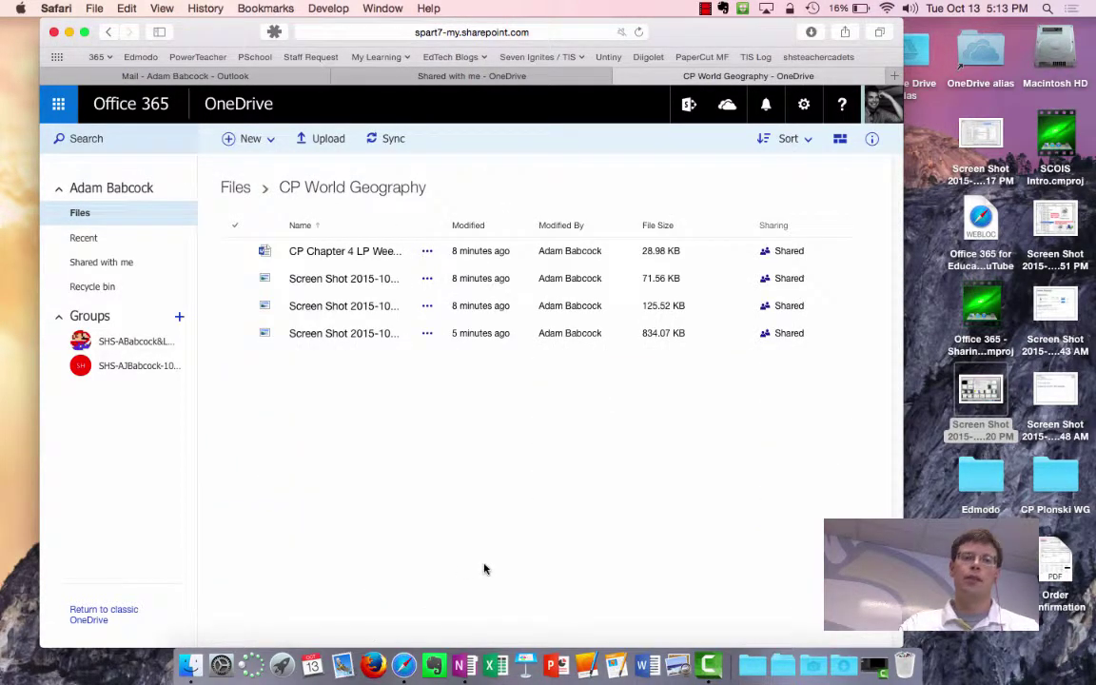
Step: Select the Chapter 4 document and the first screenshot to compare the actions for single and multiple files, and clear the selection
{"action": "left_click", "coordinate": [235, 253]}
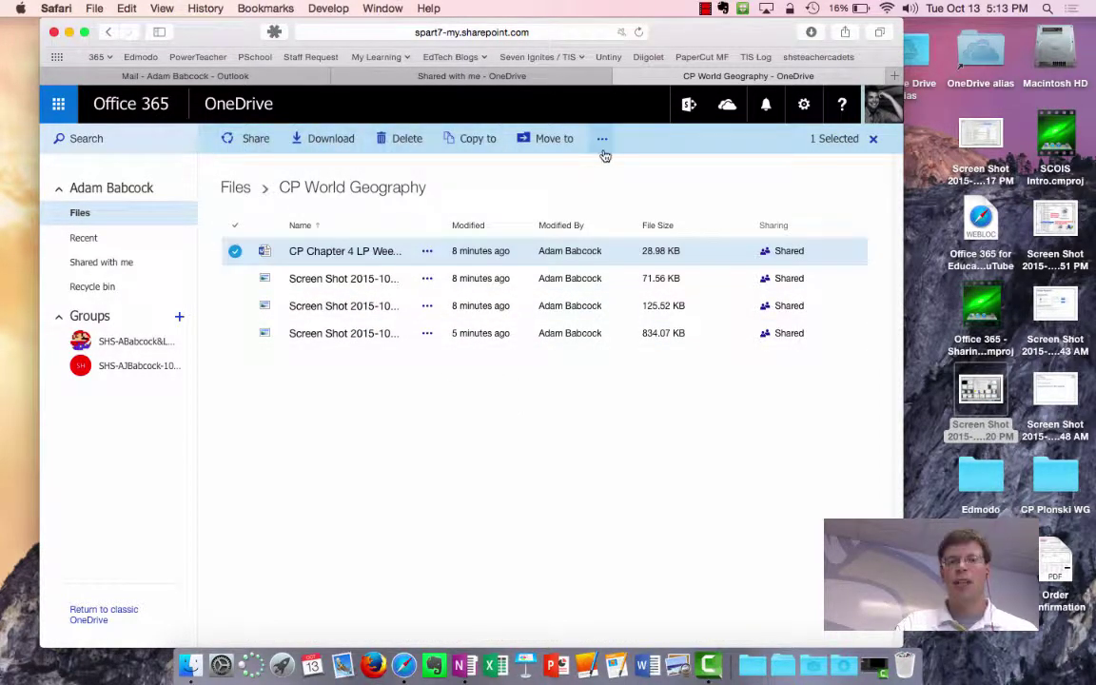
{"action": "left_click", "coordinate": [237, 290]}
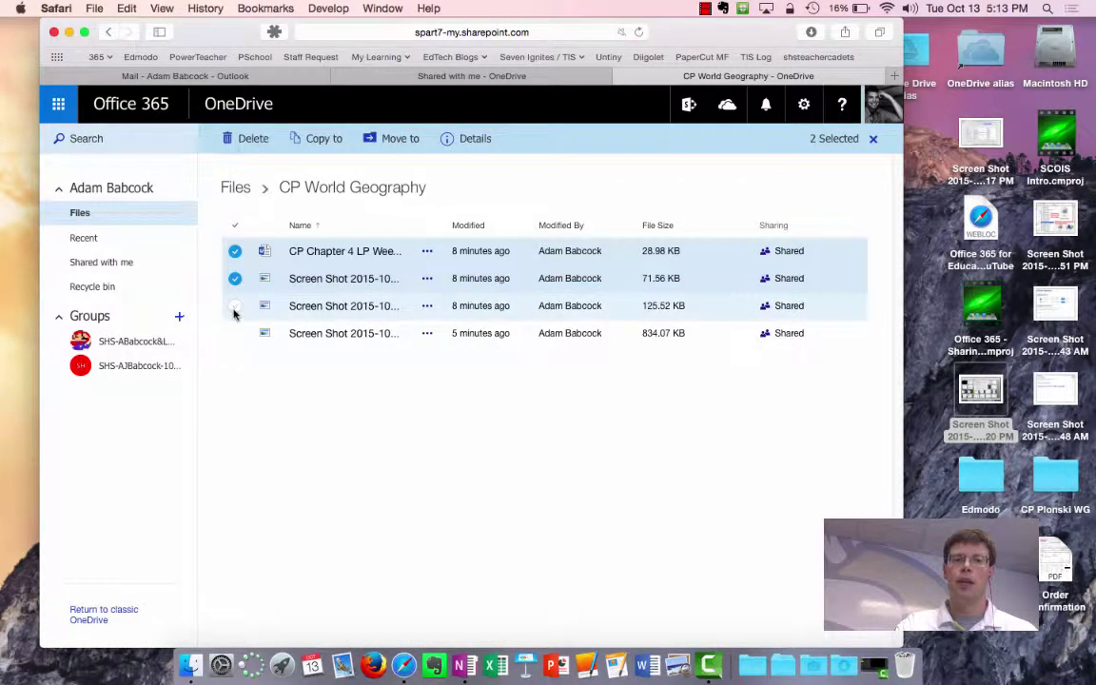
{"action": "left_click", "coordinate": [235, 277]}
{"action": "left_click", "coordinate": [235, 277]}
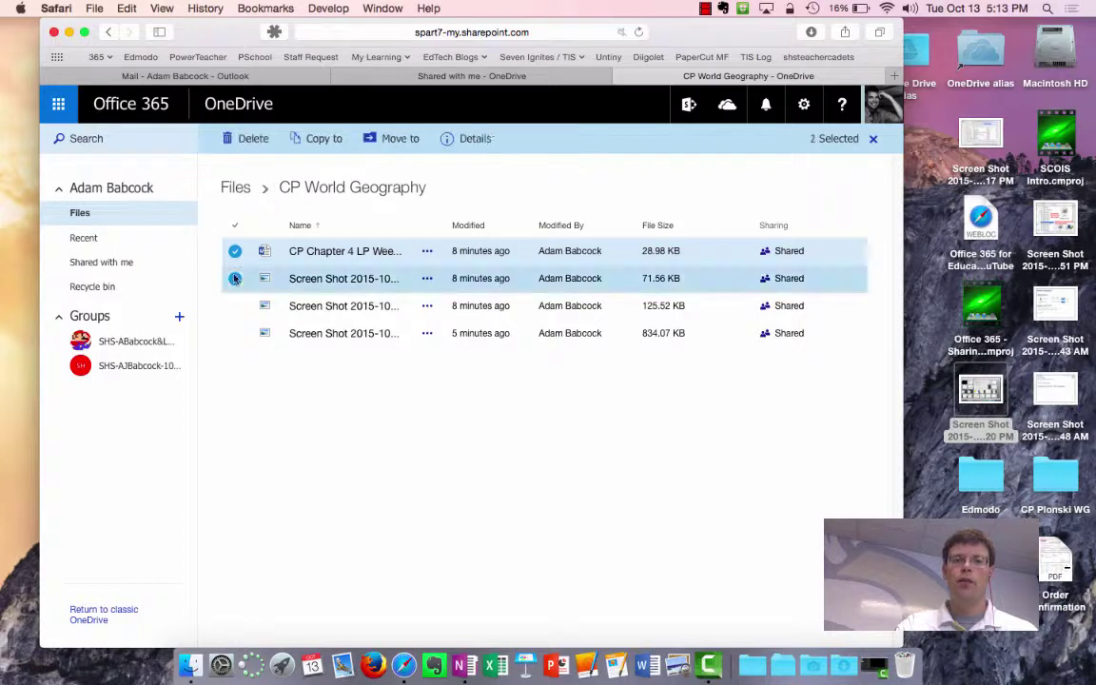
{"action": "left_click", "coordinate": [235, 275]}
{"action": "left_click", "coordinate": [234, 285]}
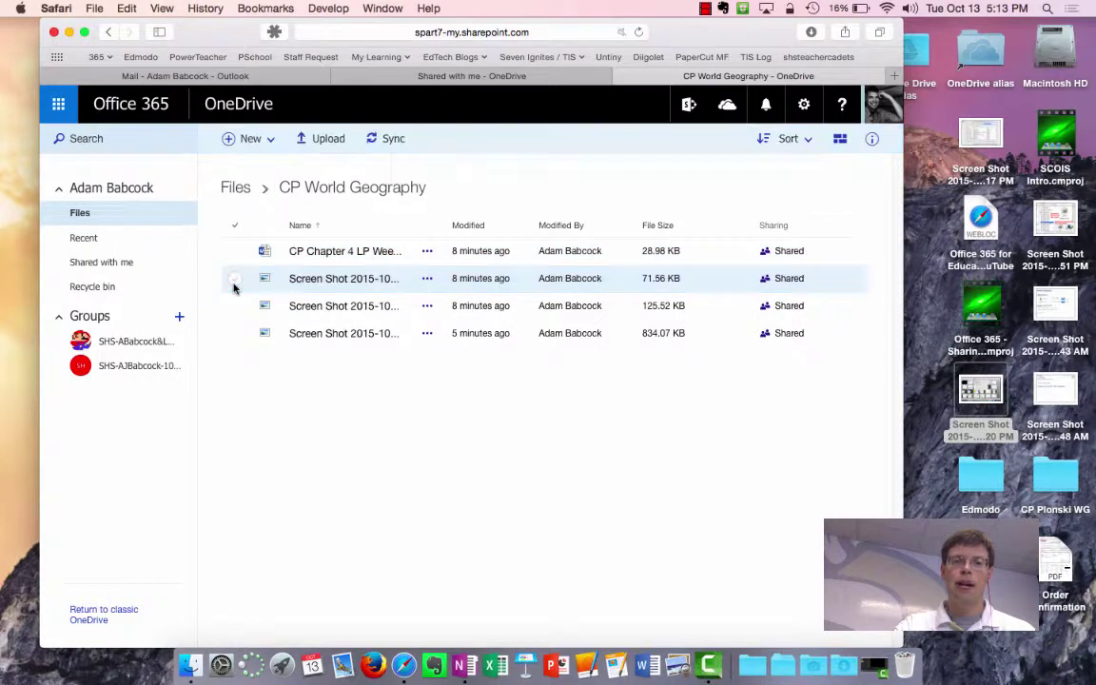
Step: Download the first screenshot in the CP World Geography folder
{"action": "left_click", "coordinate": [429, 281]}
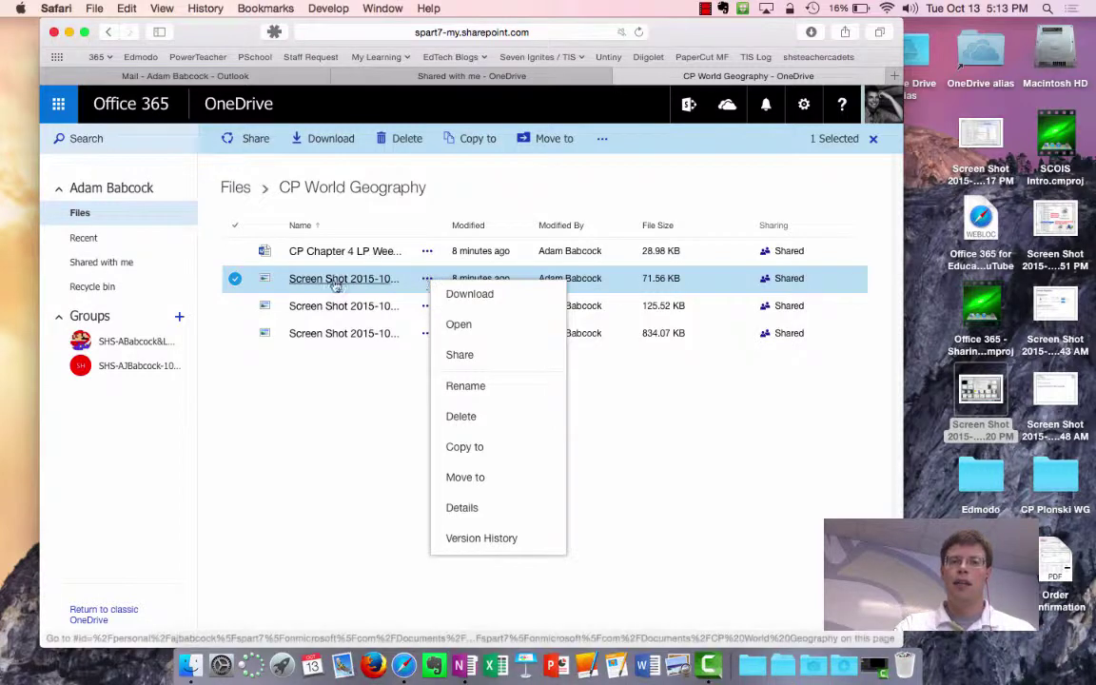
{"action": "left_click", "coordinate": [521, 303]}
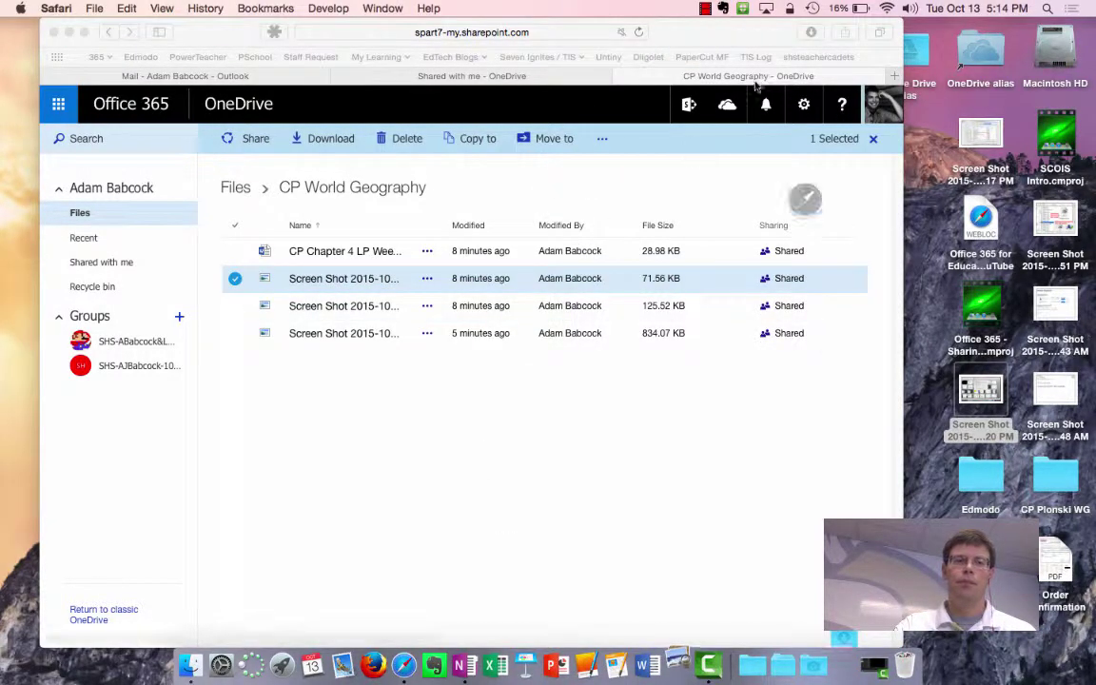